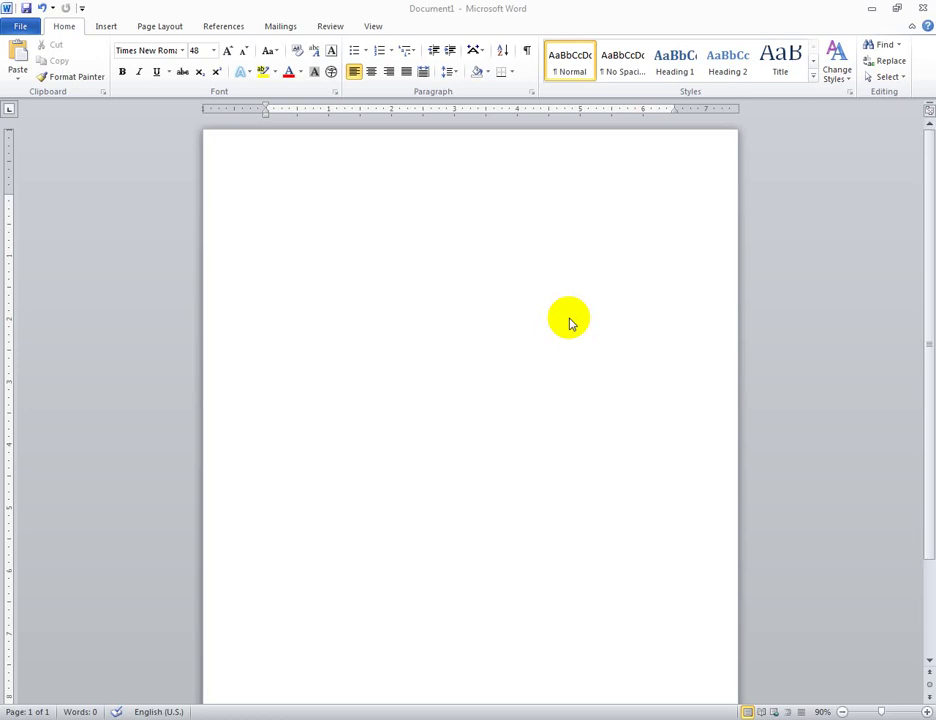
# - Type the heading 'Cách tạo video từ powerpoint 2010 như sau:' at the top of the page
pyautogui.click(500, 262)
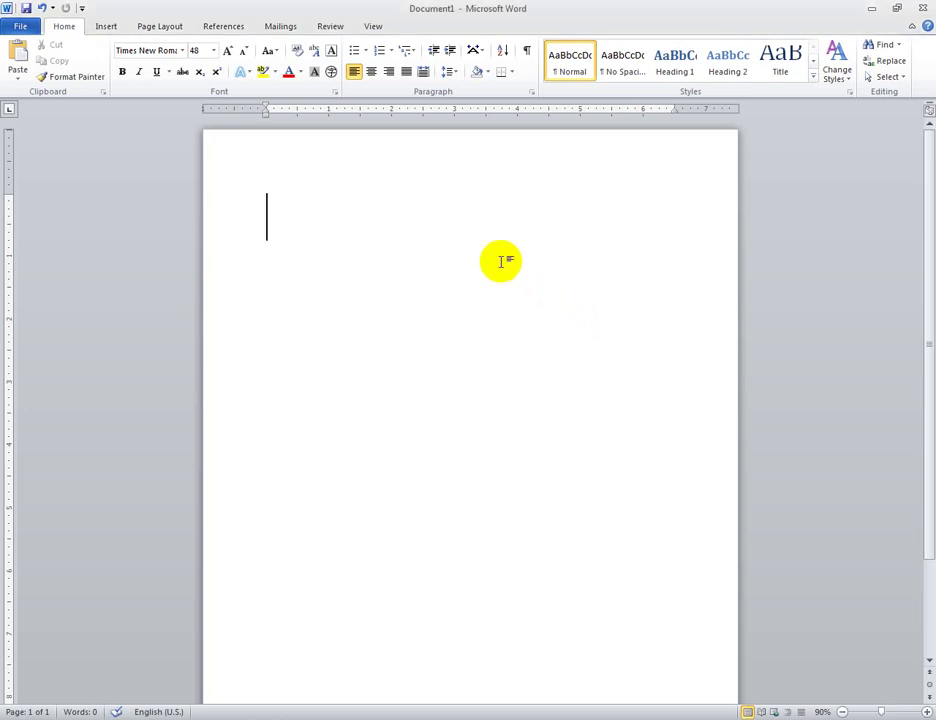
pyautogui.write('Cachs')
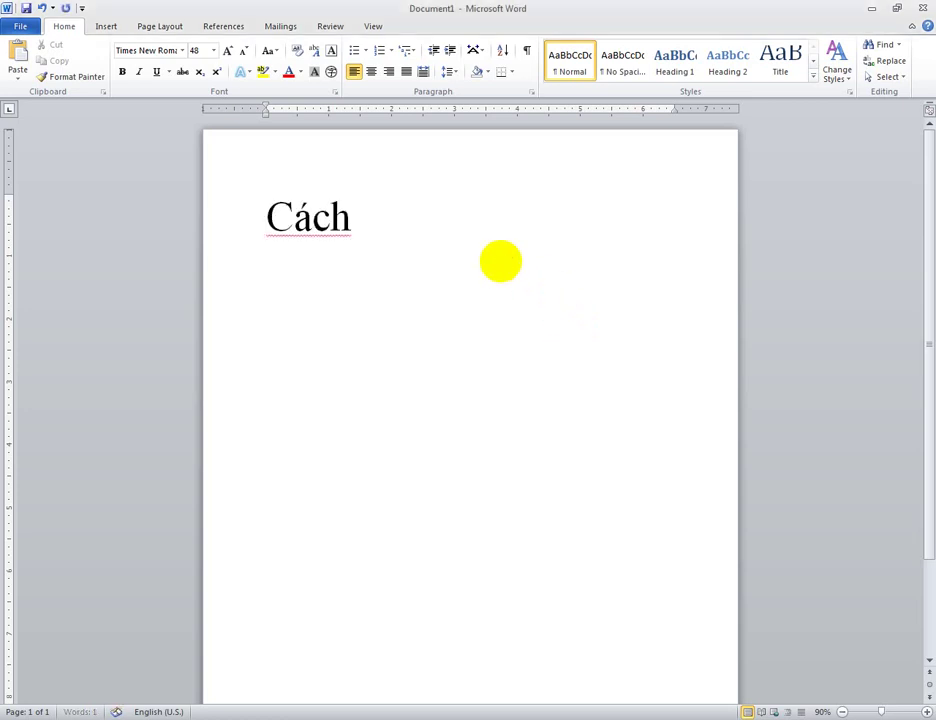
pyautogui.write(' taoj c')
pyautogui.press('BackSpace')
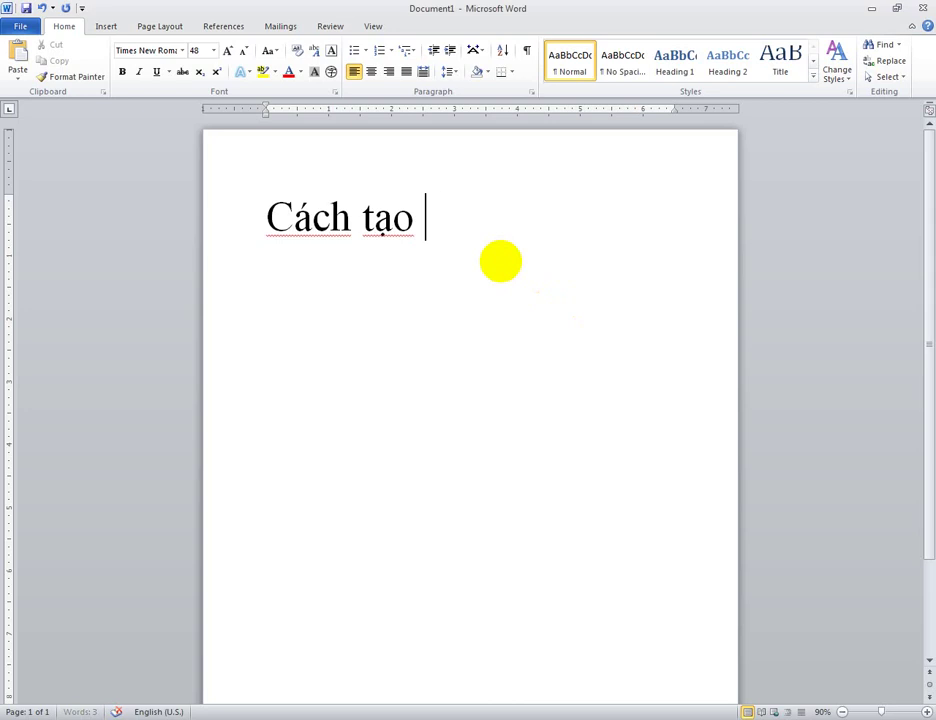
pyautogui.write('video')
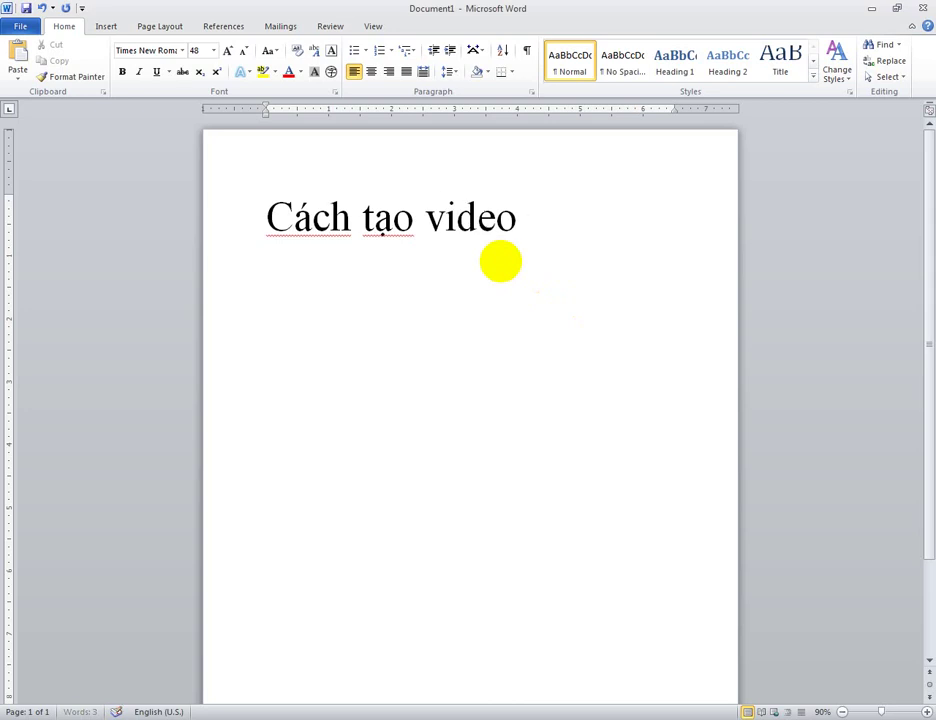
pyautogui.write('uwf ')
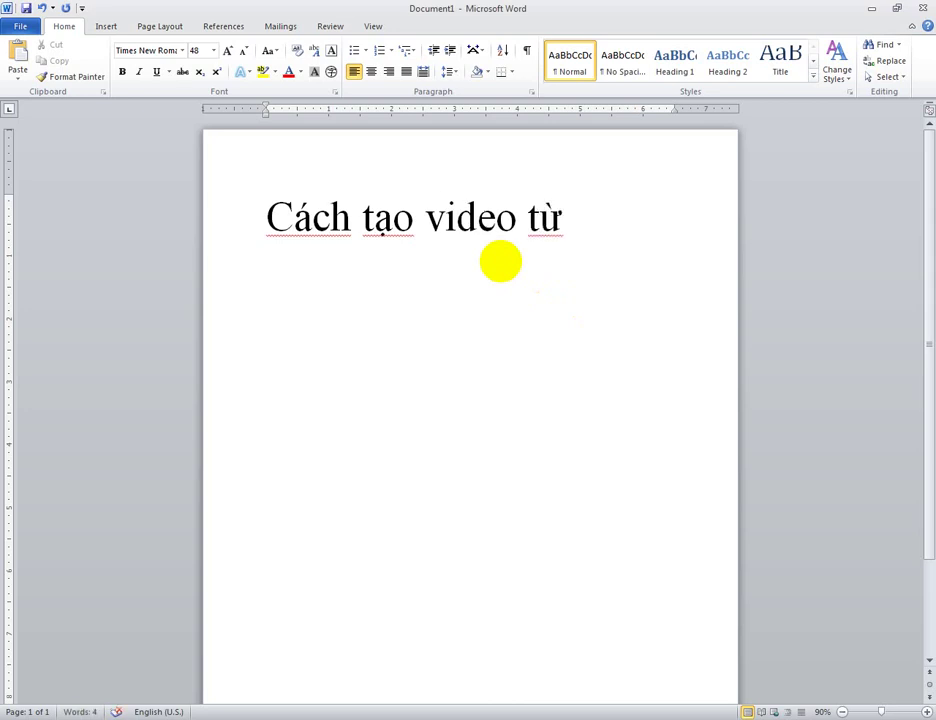
pyautogui.write('powerpoint')
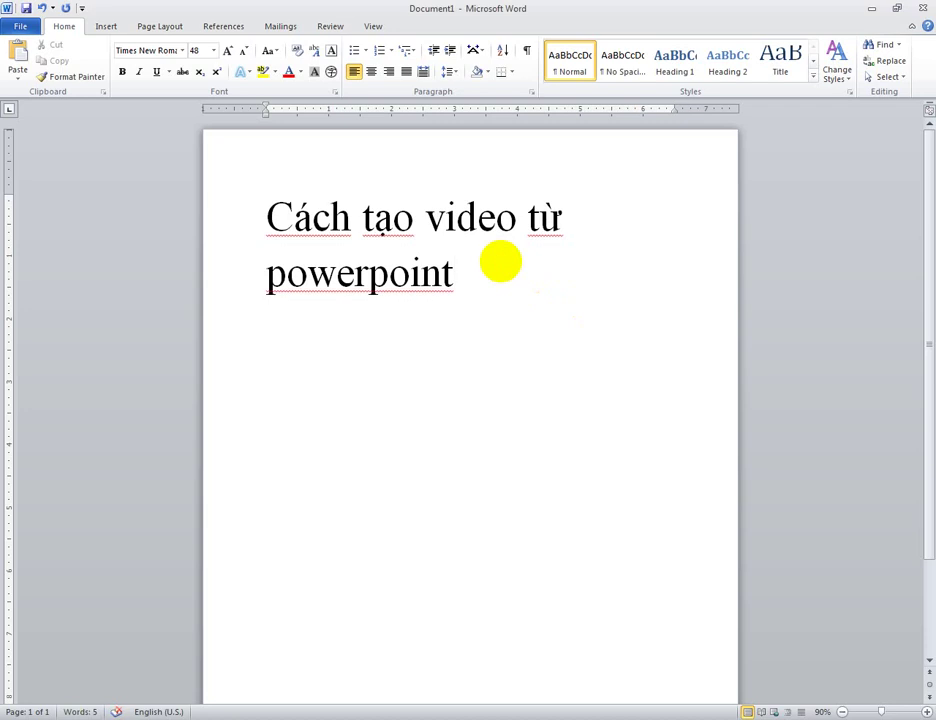
pyautogui.write(' 201')
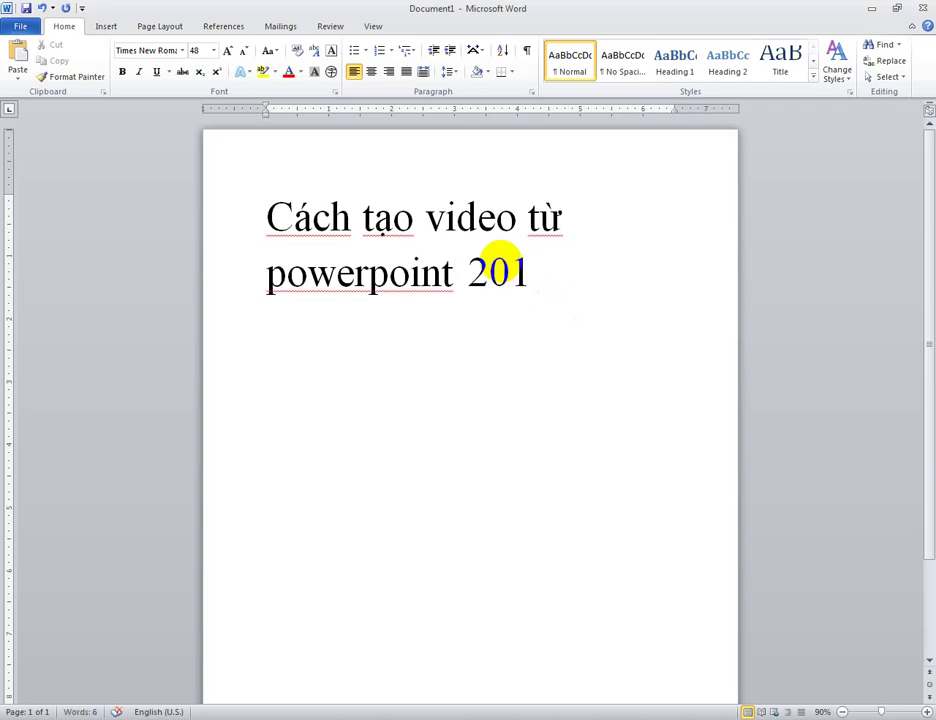
pyautogui.write('0')
pyautogui.write(' như')
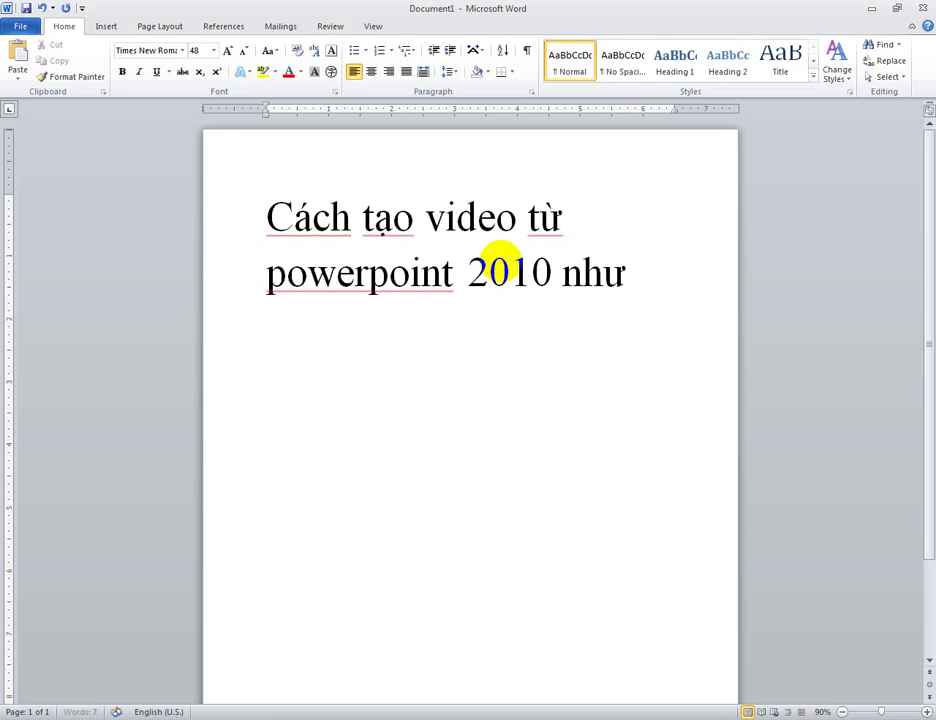
pyautogui.write(' sau:')
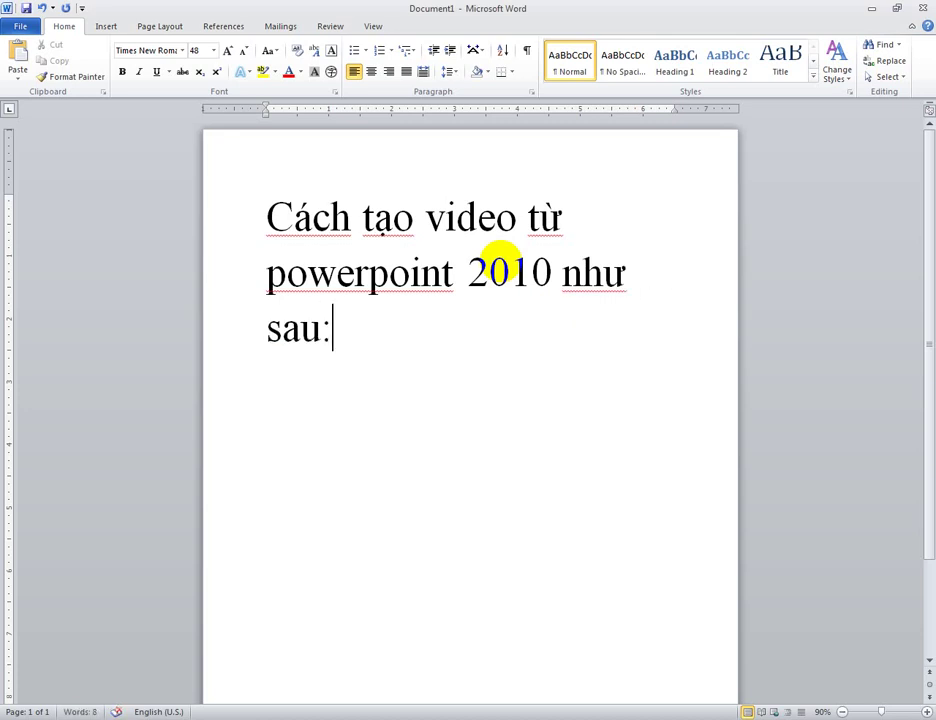
# - Add the line '-Đầu tiên ta mở powerpoint 2010 lên tạo các sile như bình thường'
pyautogui.press('Return')
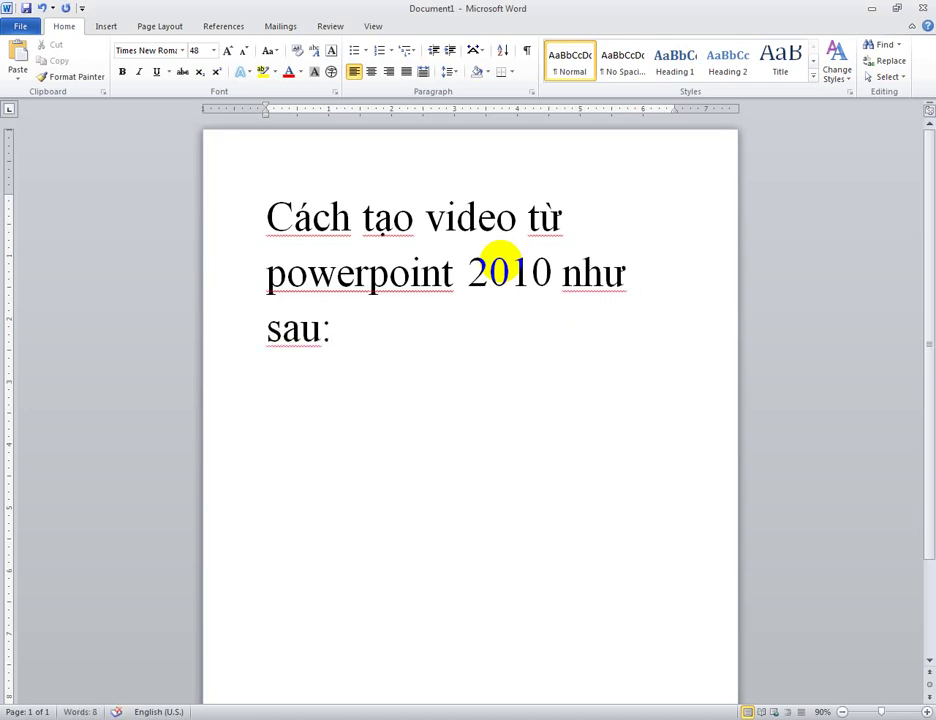
pyautogui.write('Đ')
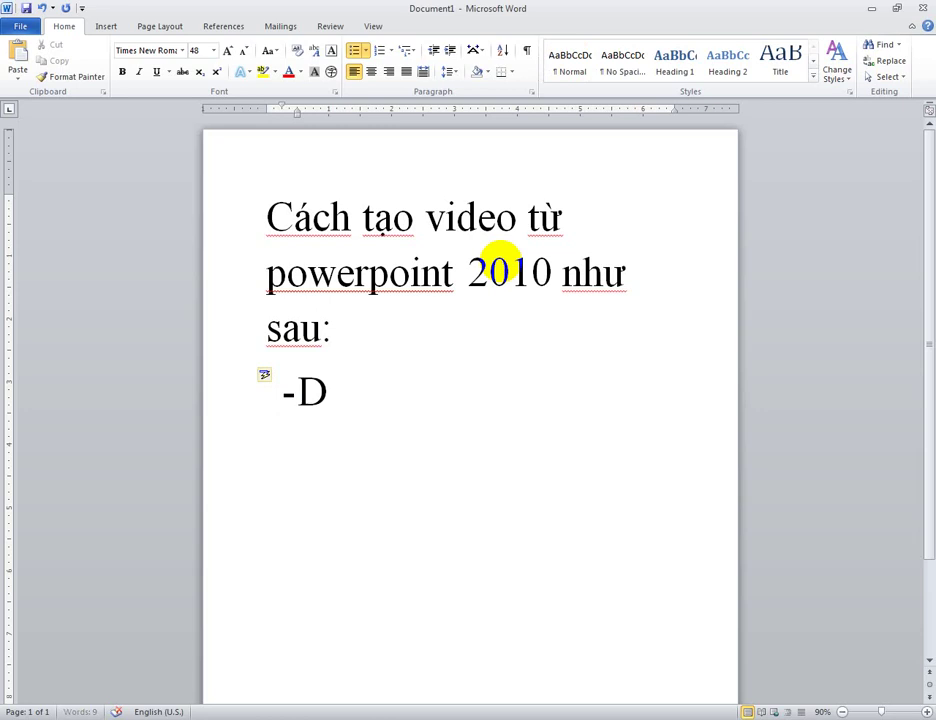
pyautogui.write('âu t')
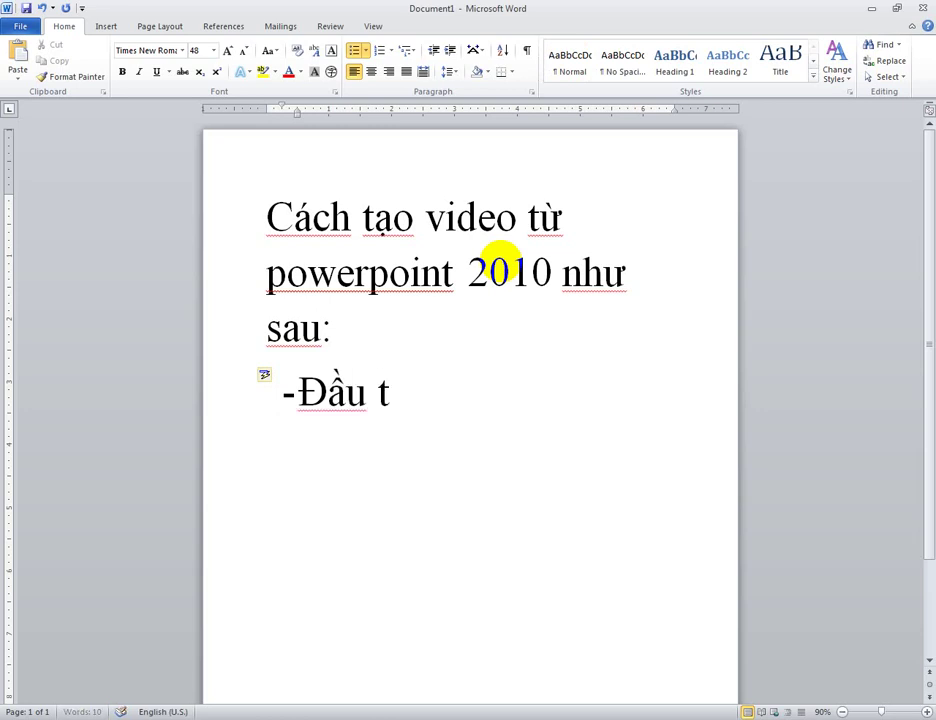
pyautogui.write('iên ta ')
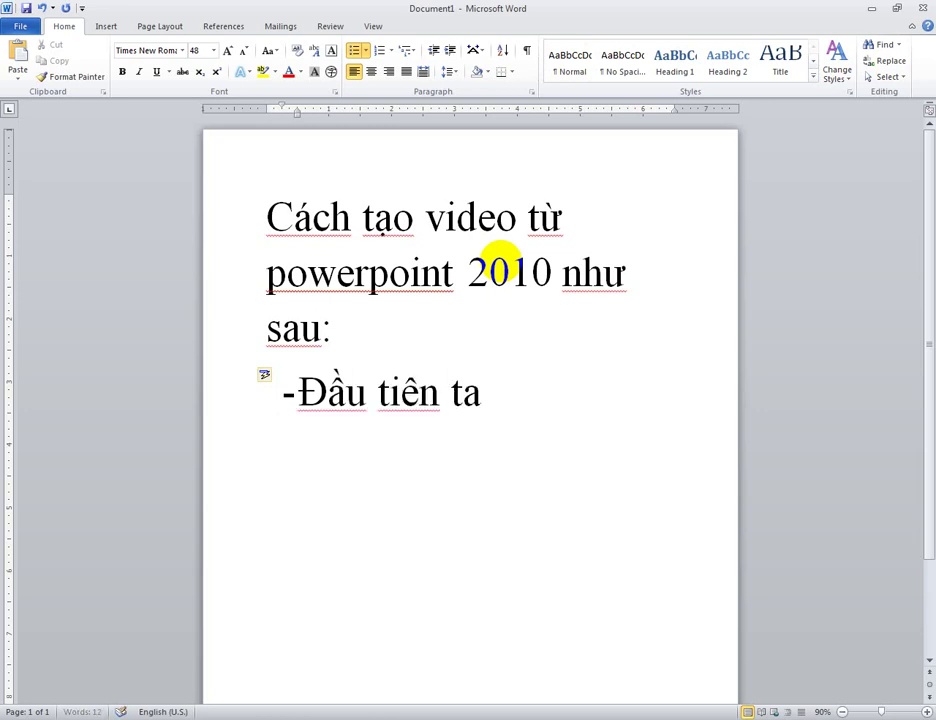
pyautogui.write('mở ')
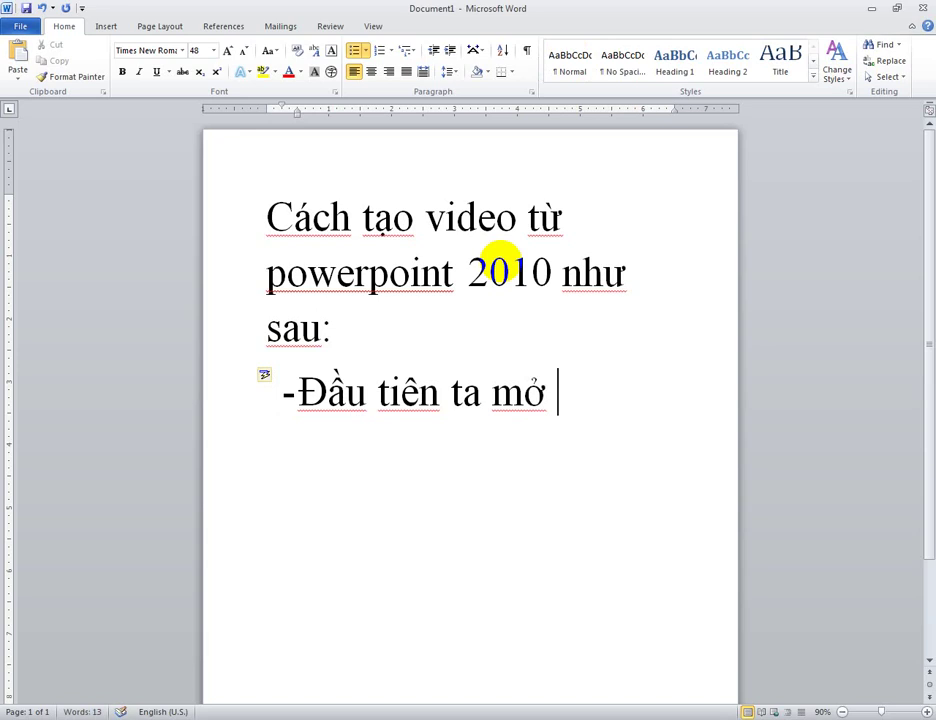
pyautogui.write('tr')
pyautogui.press('BackSpace')
pyautogui.press('BackSpace')
pyautogui.write('powerpoint')
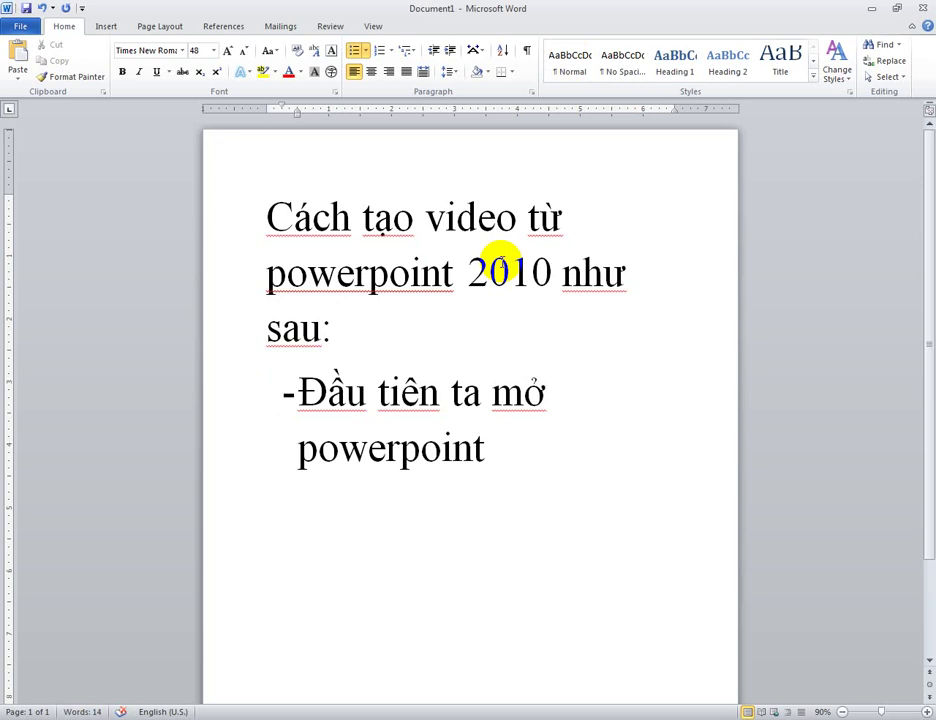
pyautogui.write(' 201')
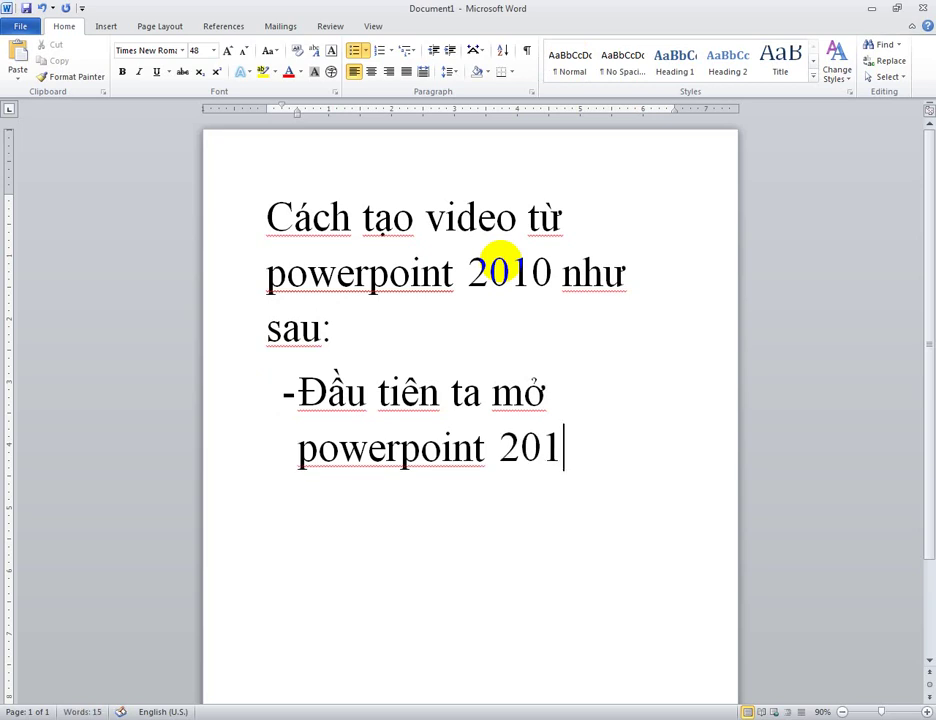
pyautogui.write('0')
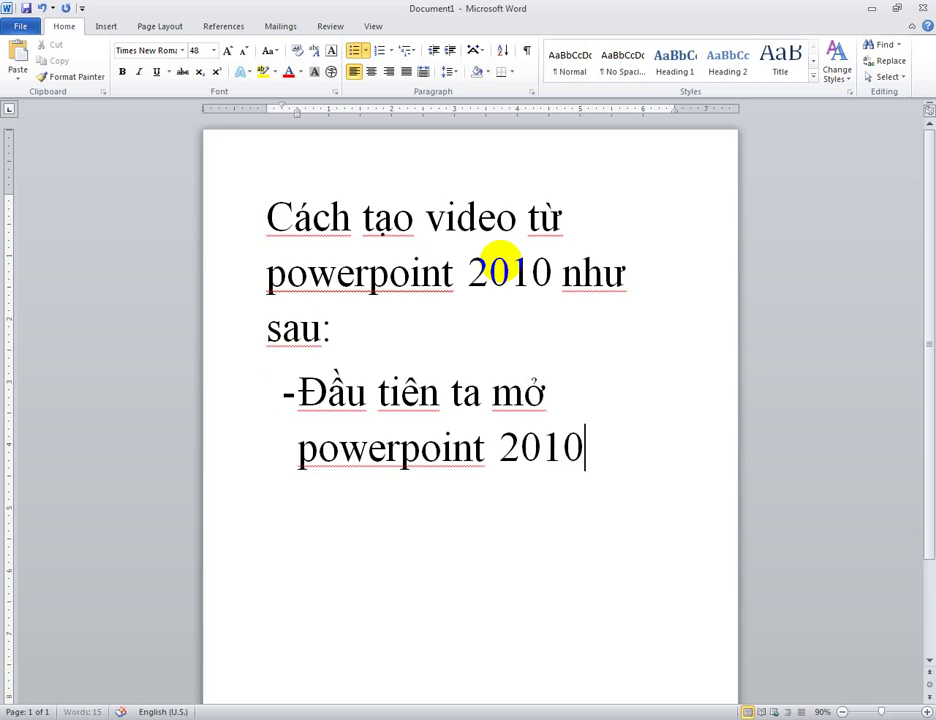
pyautogui.write(' leen tao')
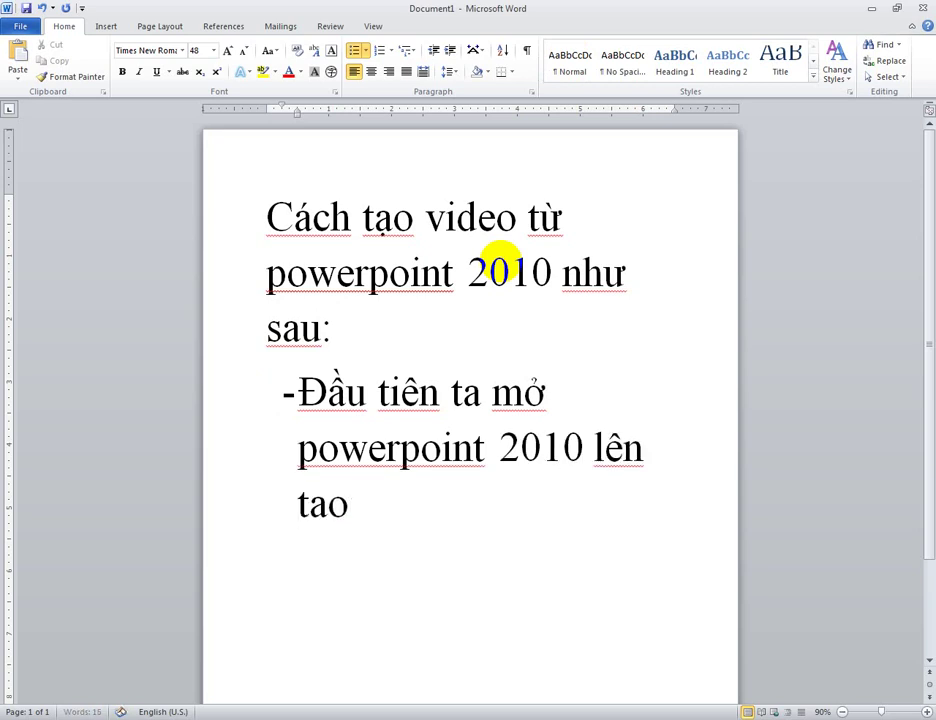
pyautogui.write('j cacs s')
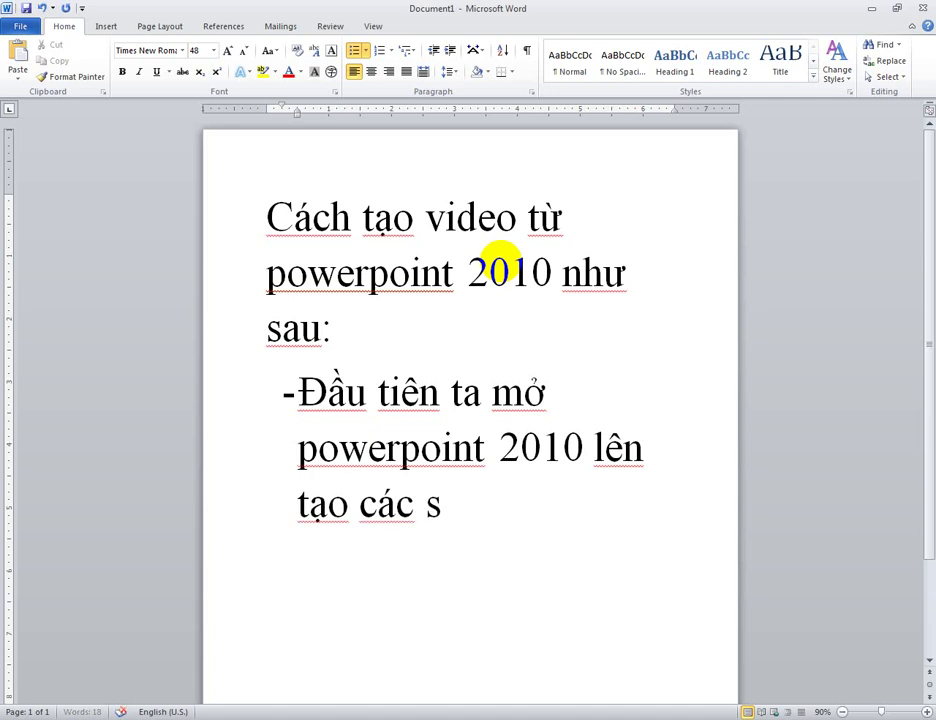
pyautogui.write('ile nhuw')
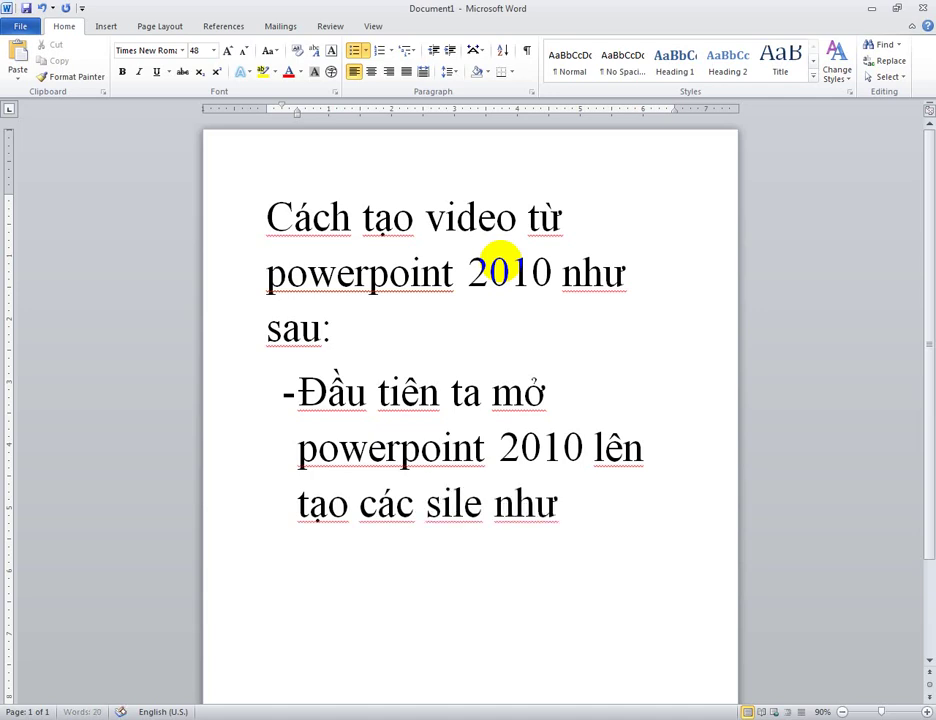
pyautogui.write(' binhf th')
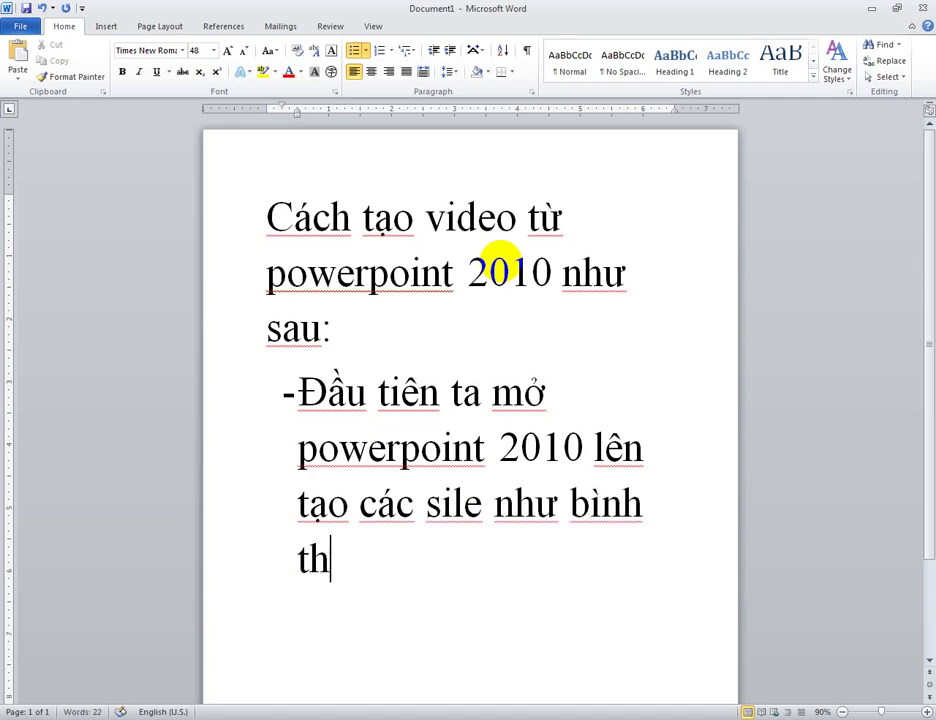
pyautogui.write('uowngf')
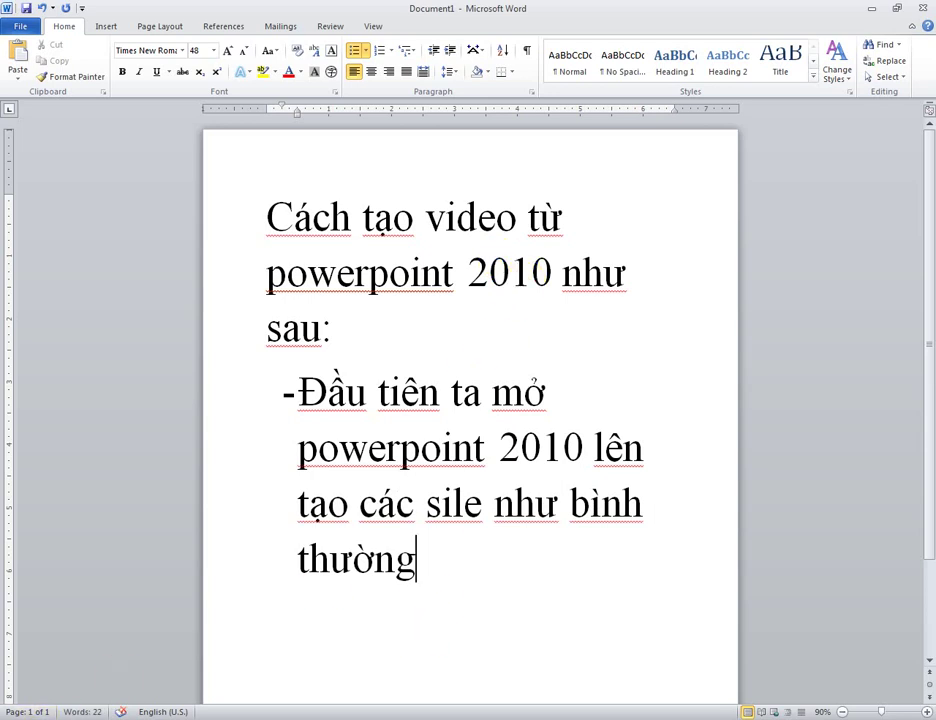
# - Launch Microsoft PowerPoint 2010 from the Start menu
pyautogui.press('super')
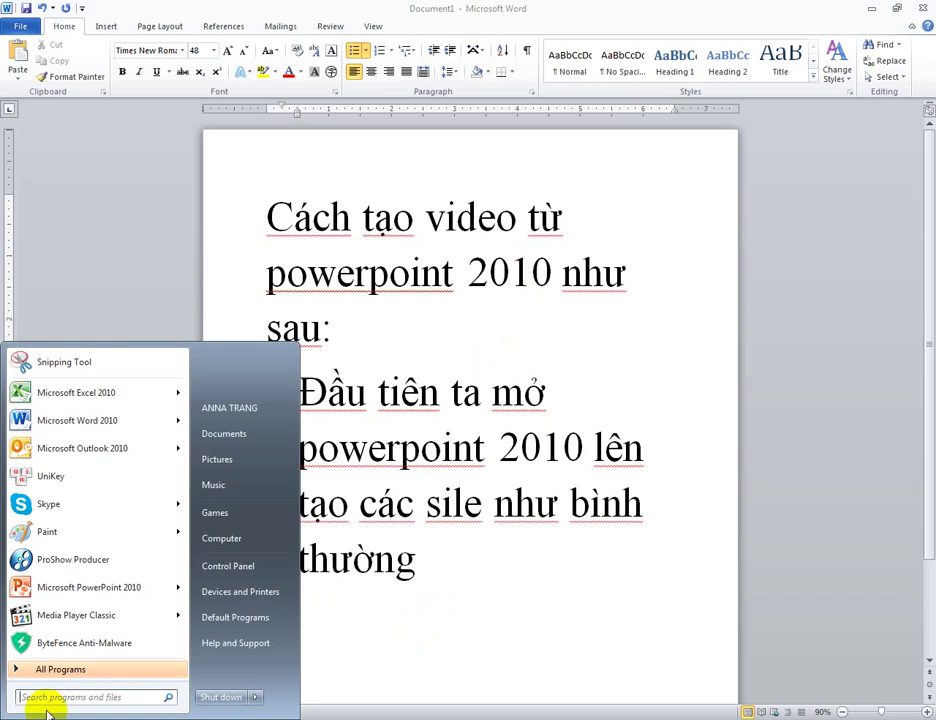
pyautogui.click(128, 589)
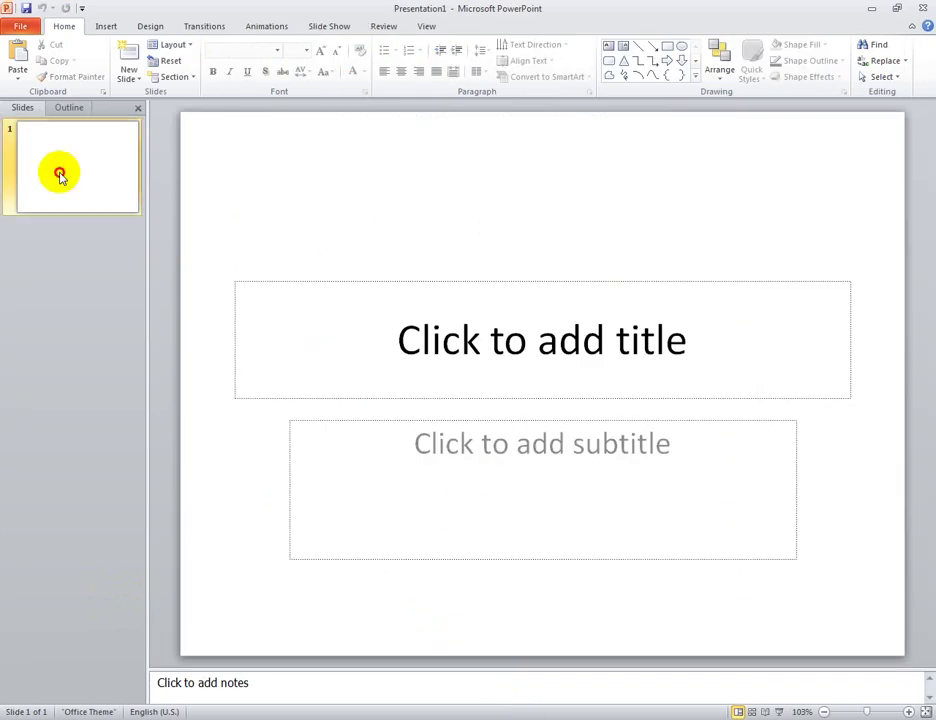
# - Apply the Angles theme to the title slide
pyautogui.click(60, 170)
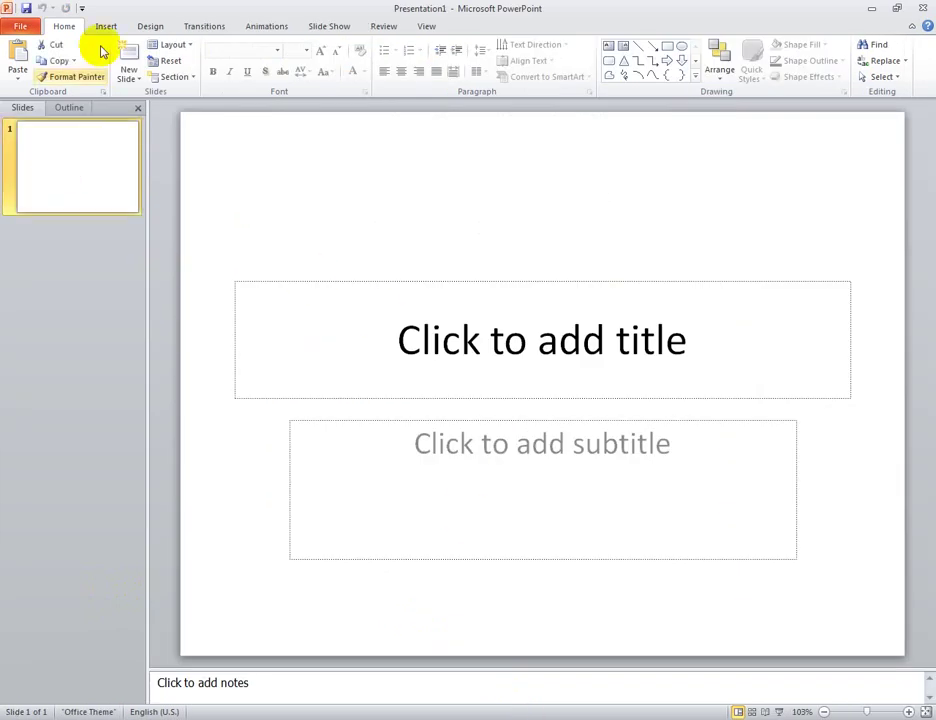
pyautogui.click(200, 28)
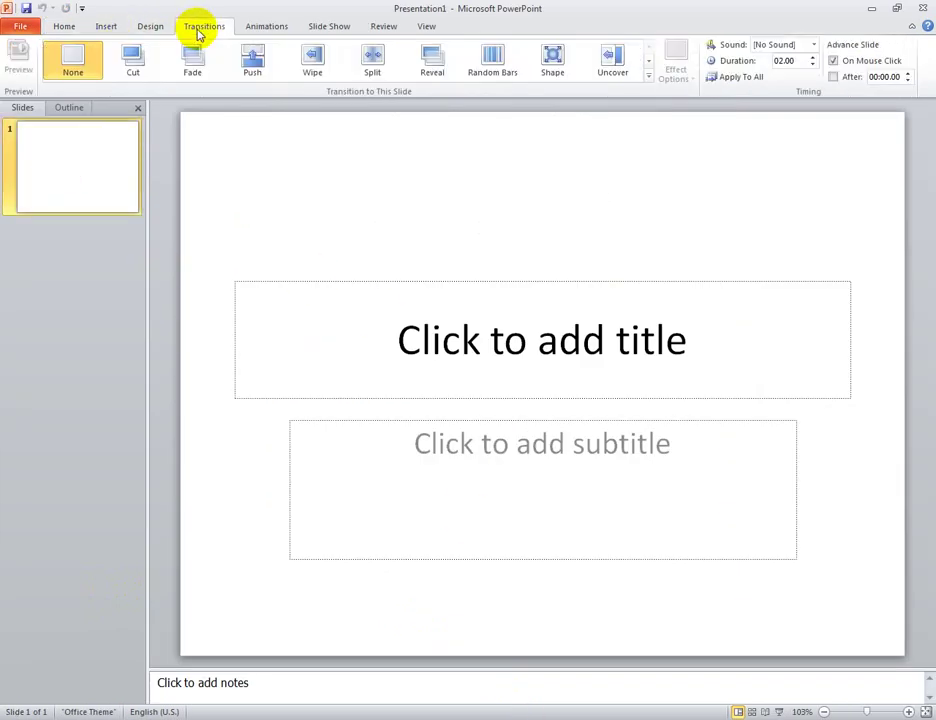
pyautogui.click(160, 29)
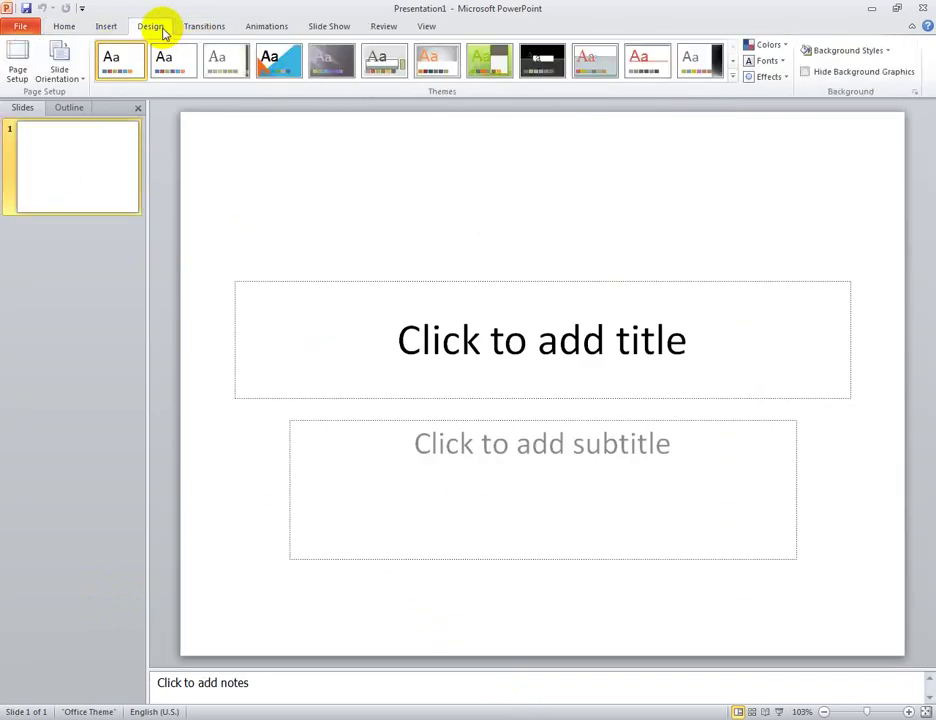
pyautogui.click(272, 66)
# - Add two Blank-layout slides after the title slide
pyautogui.click(110, 222)
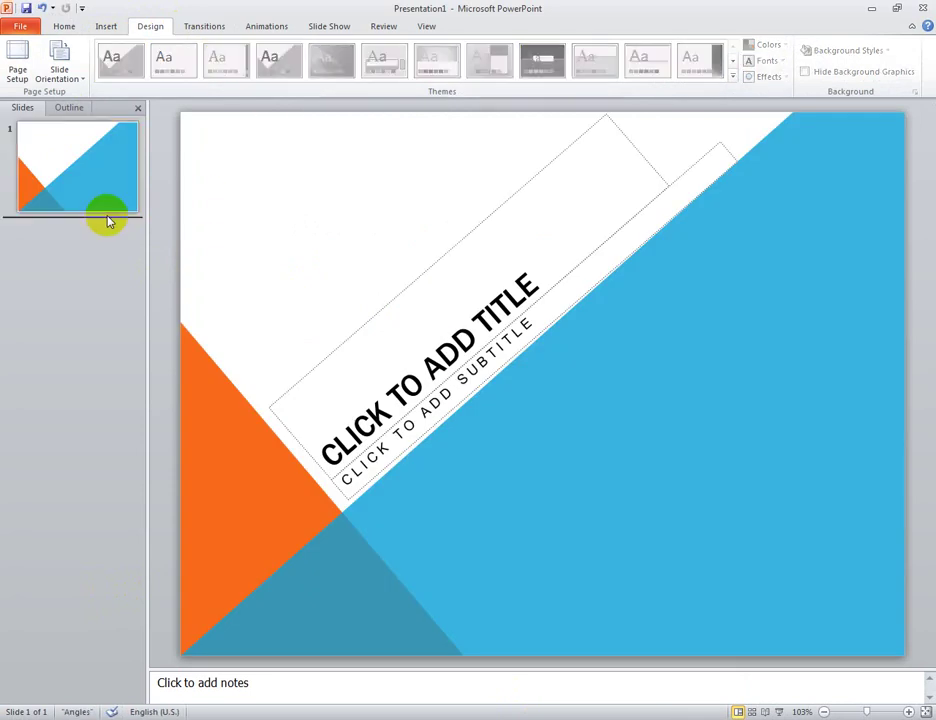
pyautogui.click(109, 163)
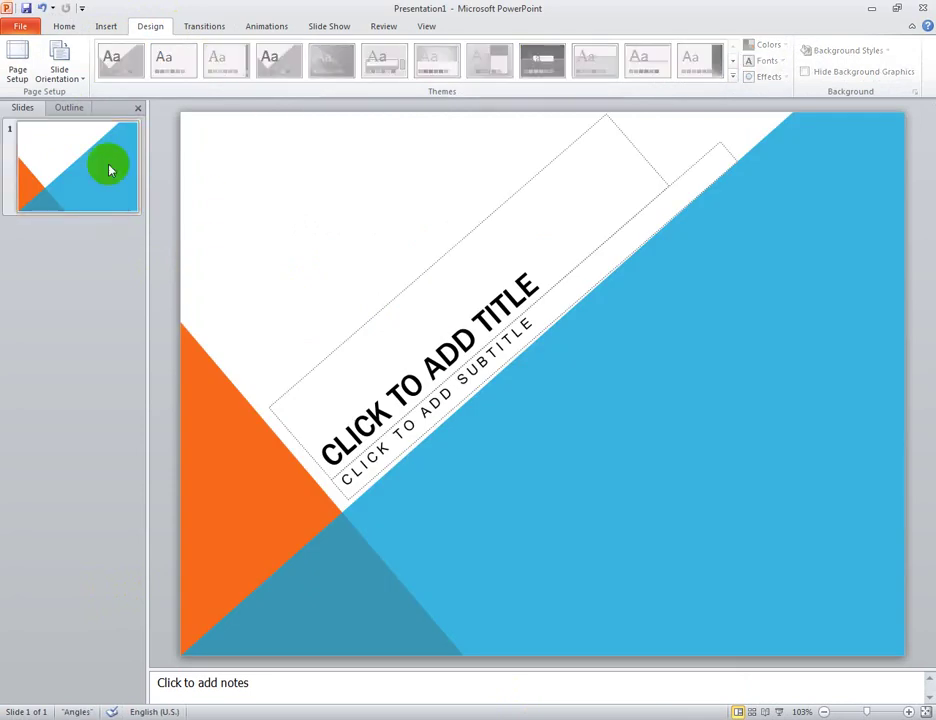
pyautogui.click(66, 28)
pyautogui.click(128, 72)
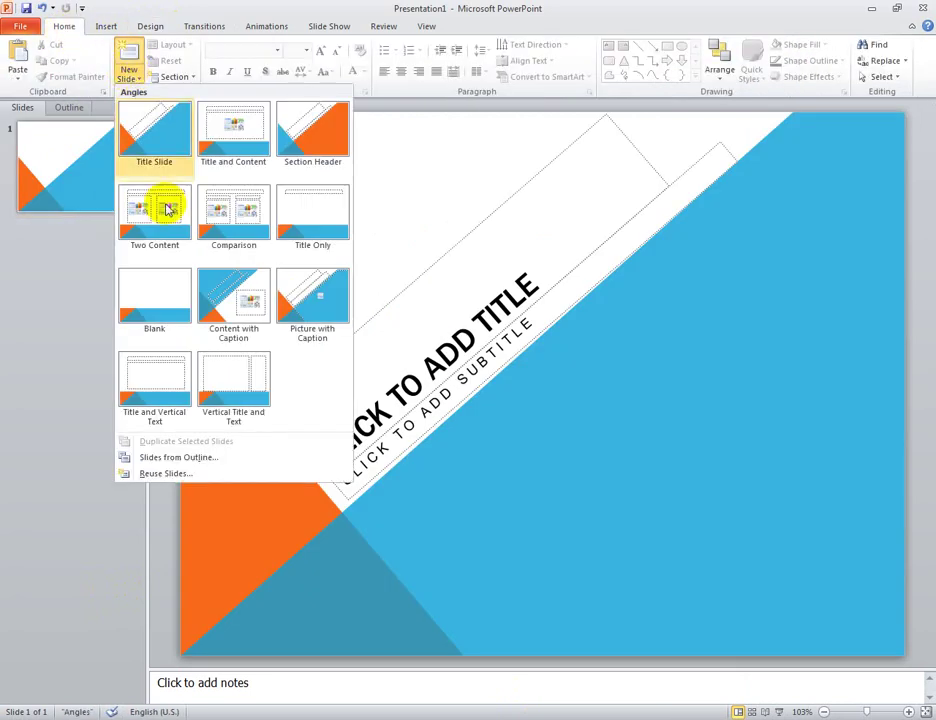
pyautogui.click(160, 281)
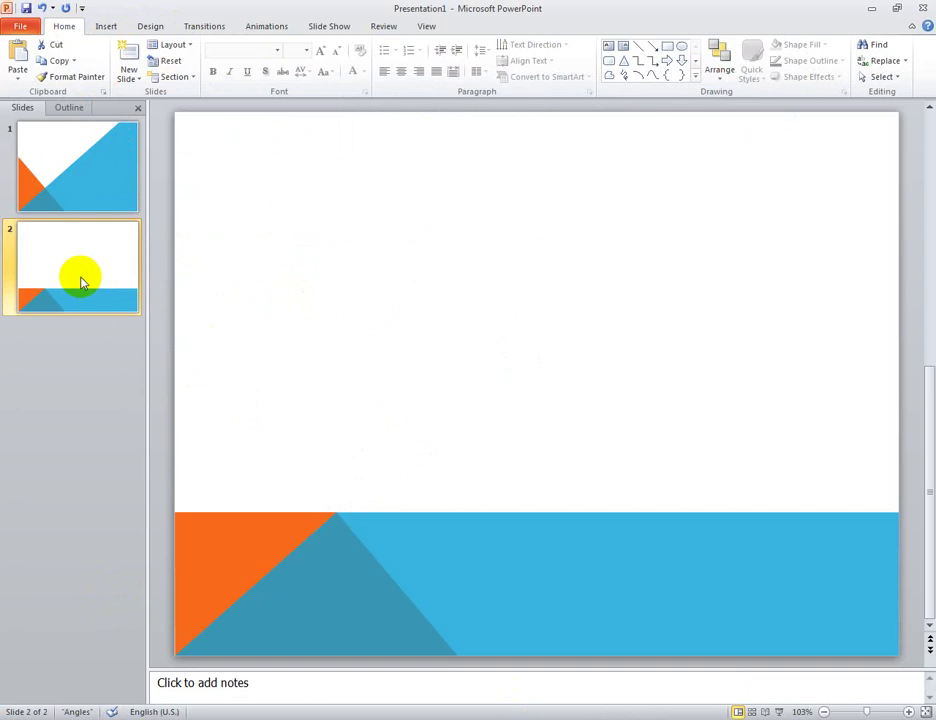
pyautogui.click(126, 78)
pyautogui.click(160, 316)
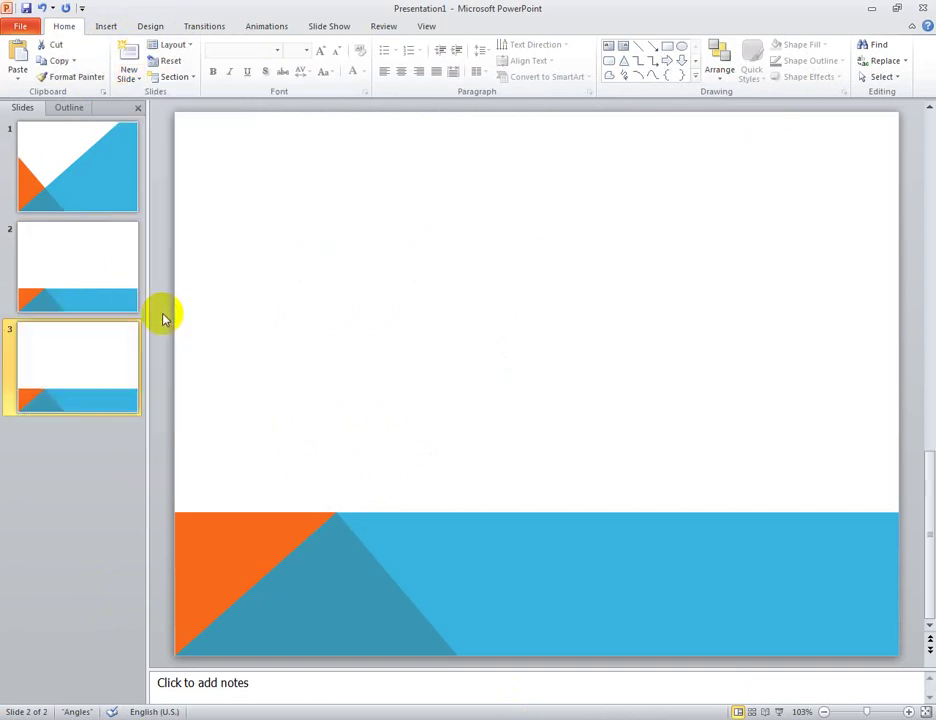
pyautogui.click(79, 192)
# - Title slide 1 'CÁCH TẠO VIDEO' and delete its empty subtitle box
pyautogui.click(471, 296)
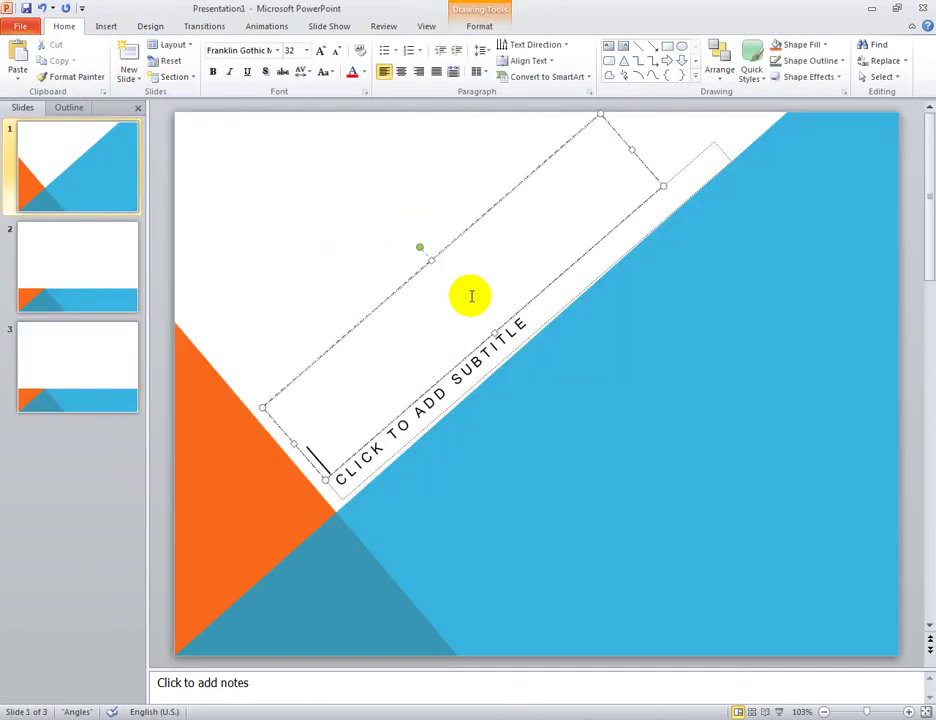
pyautogui.write('CA')
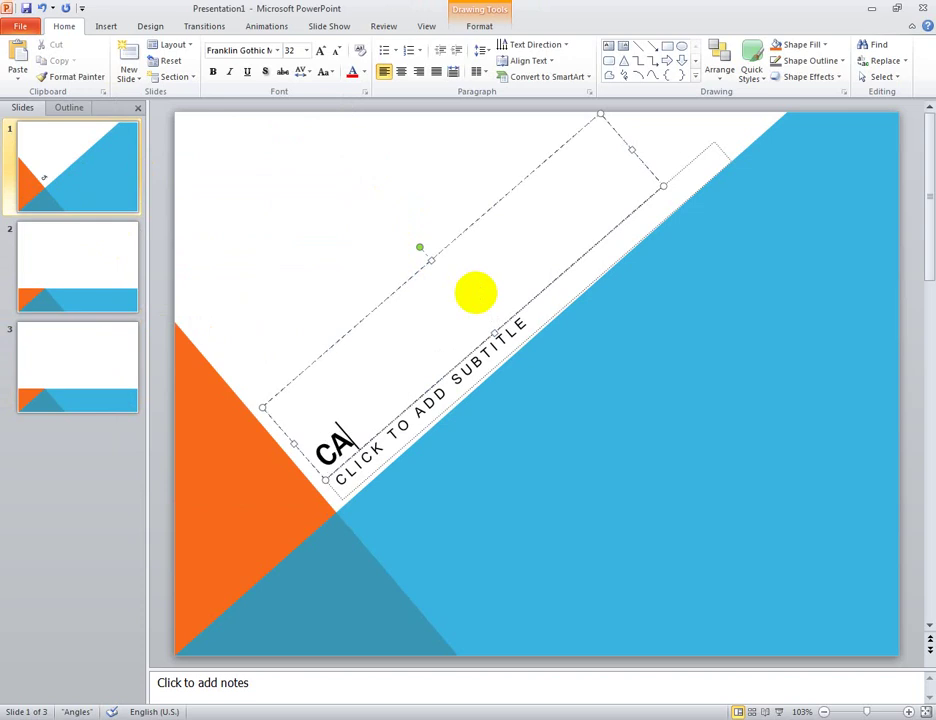
pyautogui.write('ÁCH TAO')
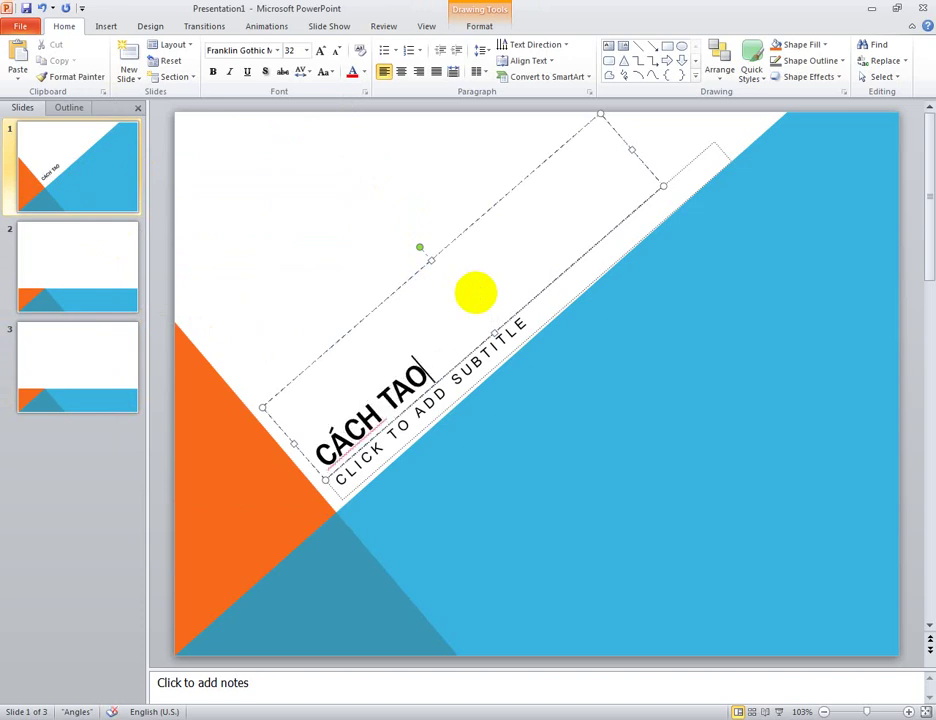
pyautogui.write('j ')
pyautogui.write('VIDEO')
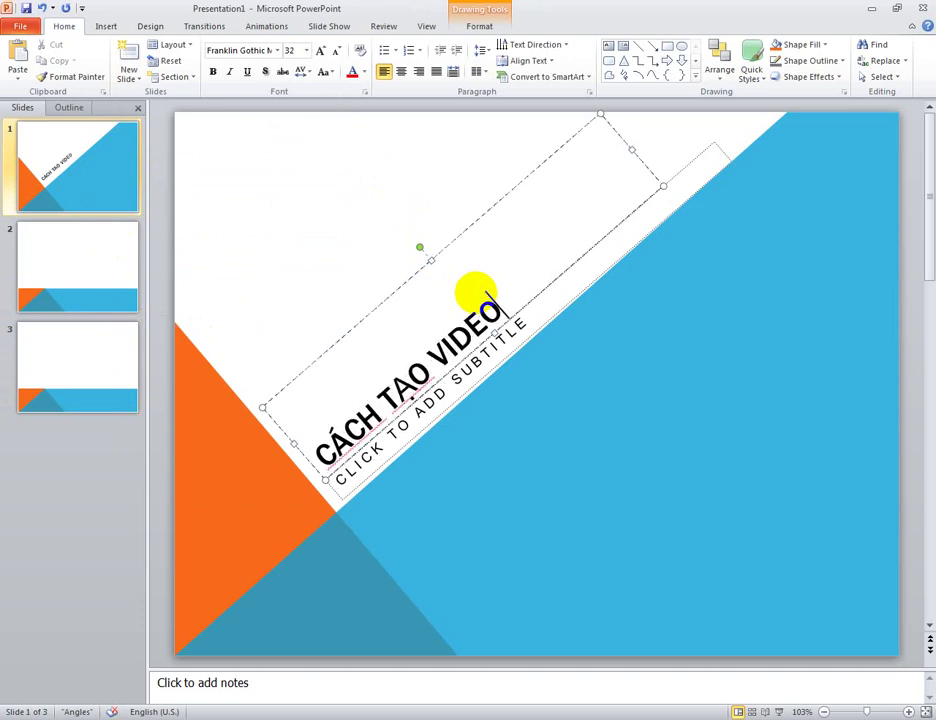
pyautogui.click(487, 357)
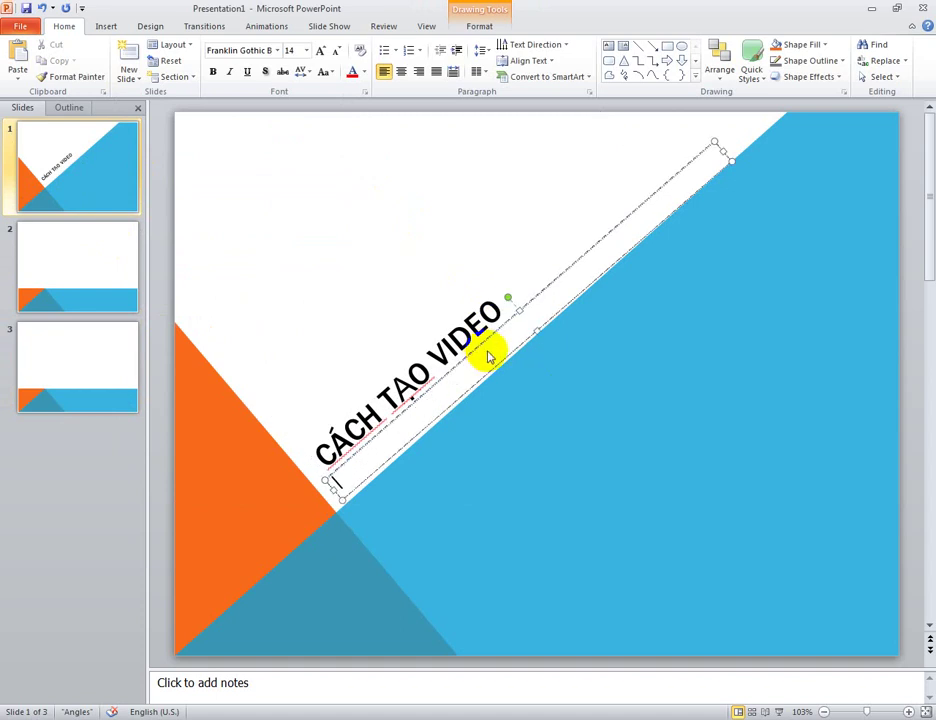
pyautogui.click(543, 292)
pyautogui.press('Delete')
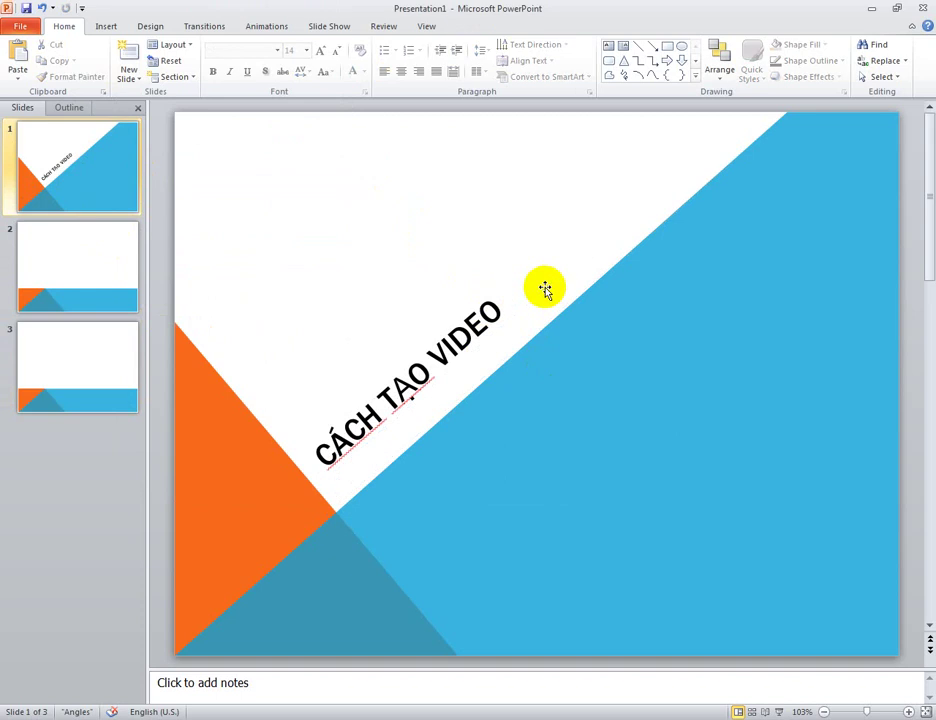
# - Draw a rounded rectangle labelled 'Tiêu đề' across the upper middle of slide 2
pyautogui.click(100, 288)
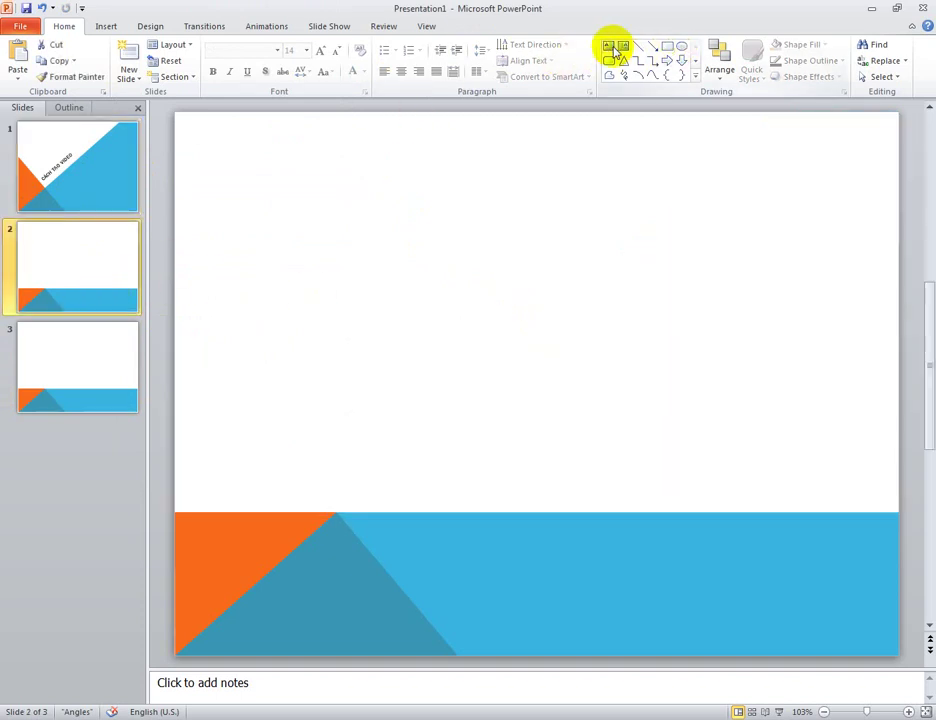
pyautogui.click(608, 60)
pyautogui.moveTo(349, 197); pyautogui.dragTo(724, 299)
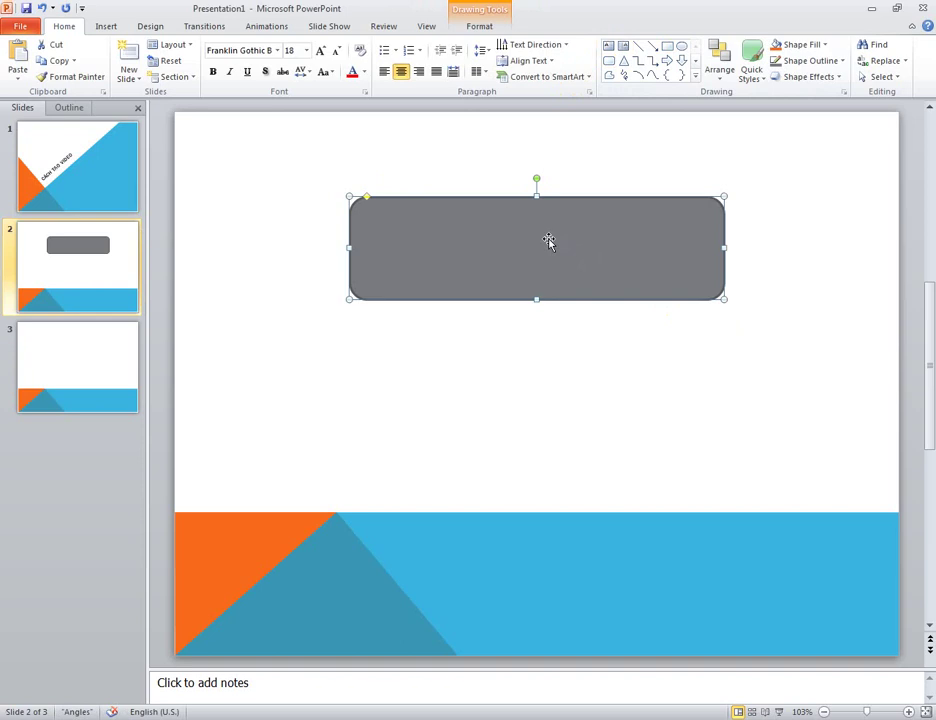
pyautogui.write('a')
pyautogui.write('tieu dđề')
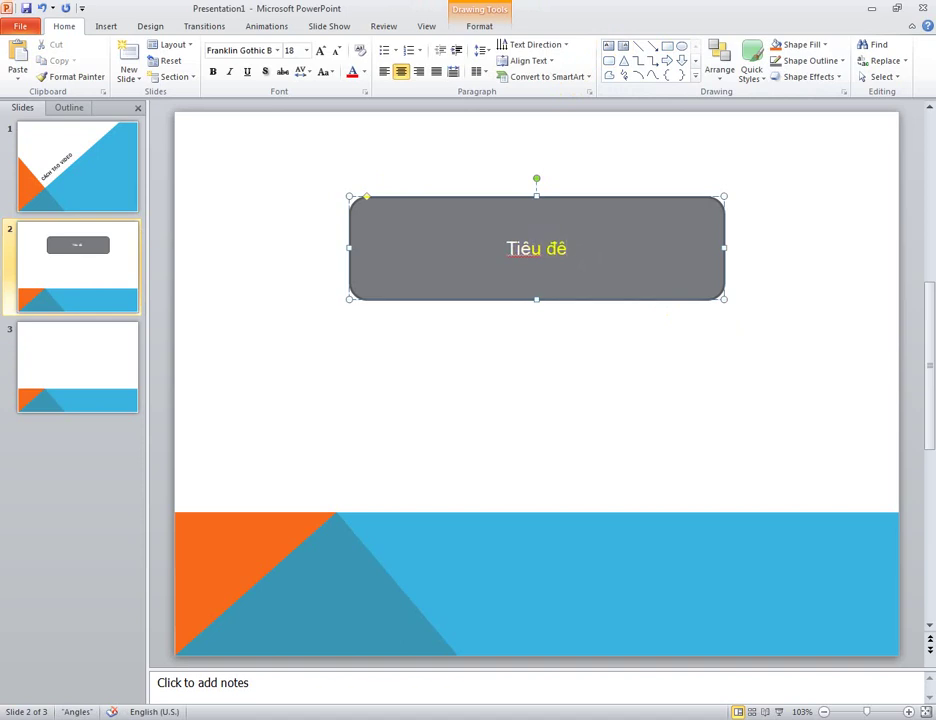
pyautogui.click(70, 385)
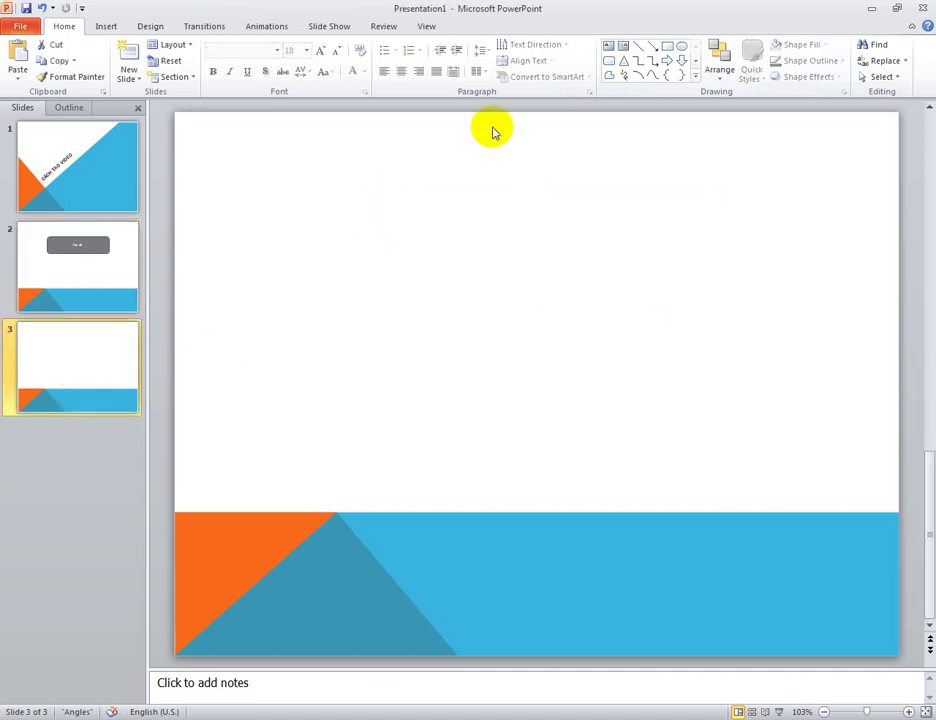
# - Draw a wide oval labelled 'Nội dung' in slide 3's upper middle
pyautogui.click(681, 46)
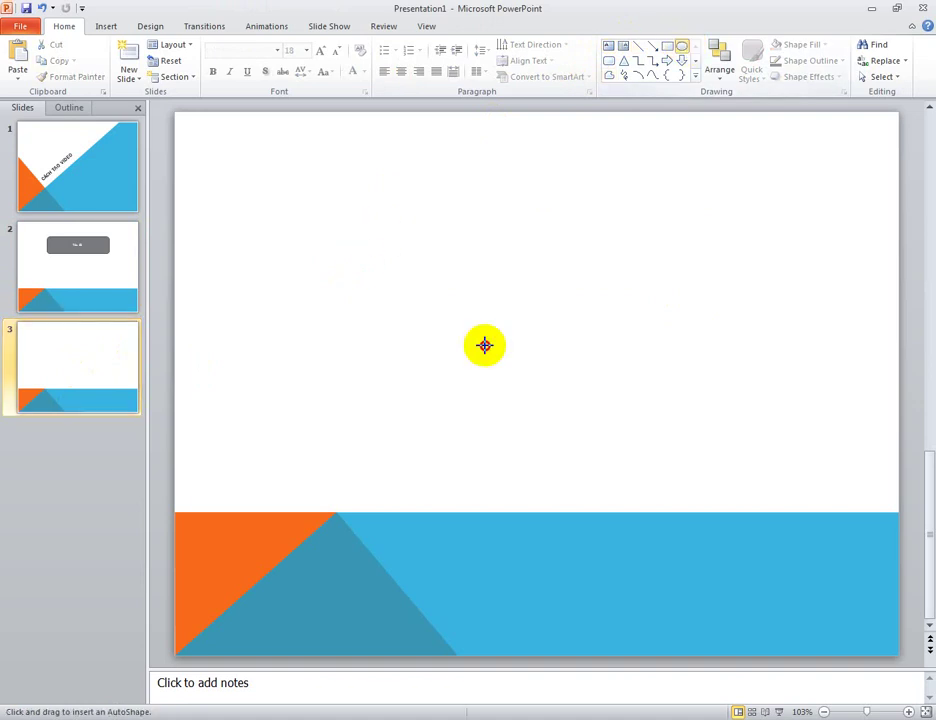
pyautogui.moveTo(343, 227); pyautogui.dragTo(736, 329)
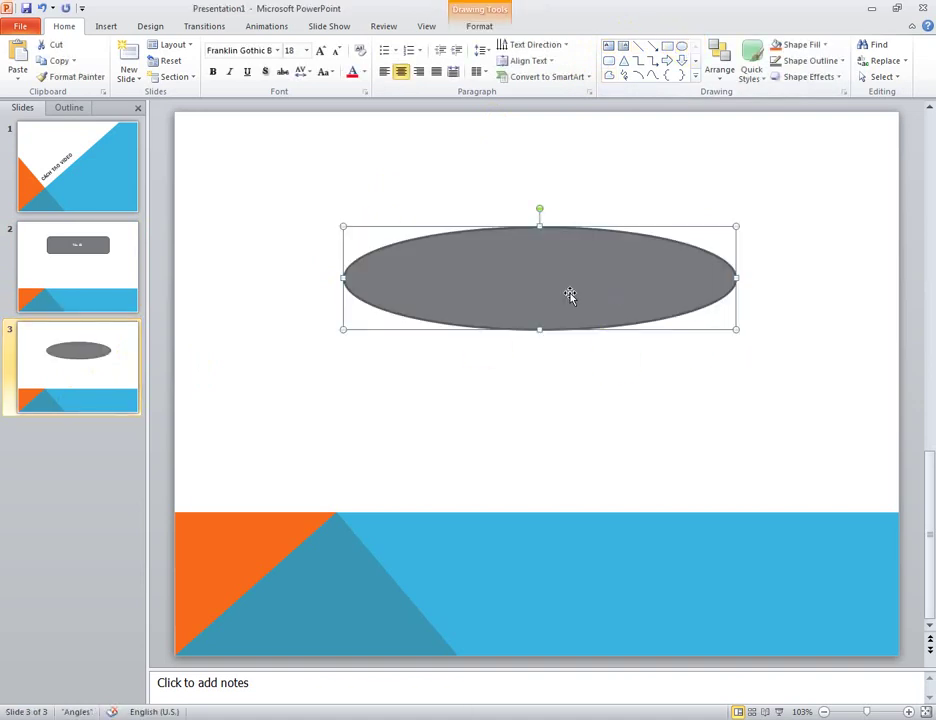
pyautogui.write('Nội')
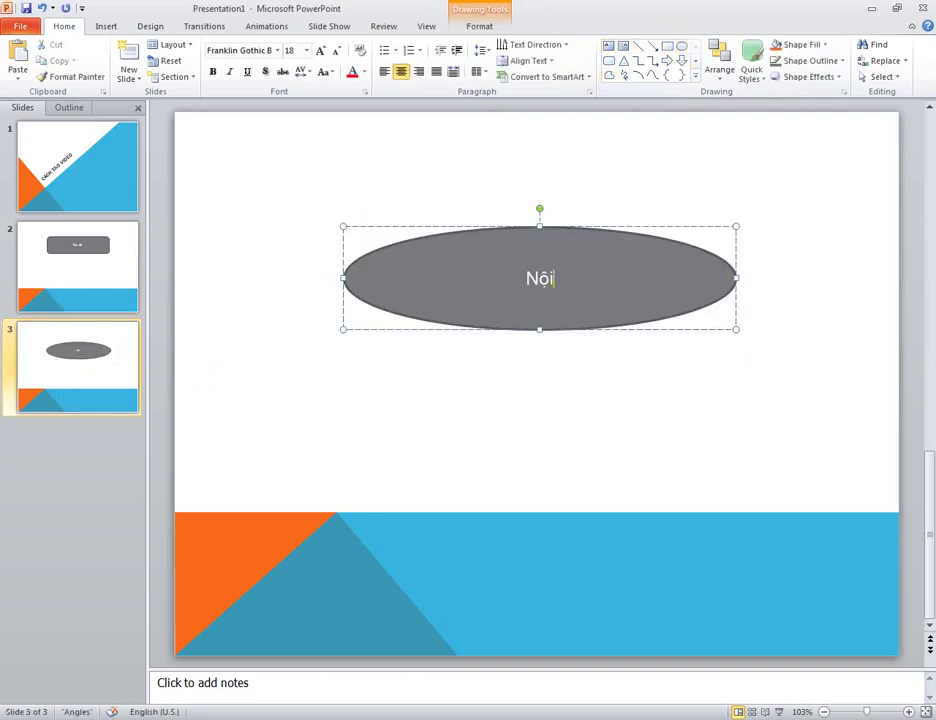
pyautogui.write(' dung')
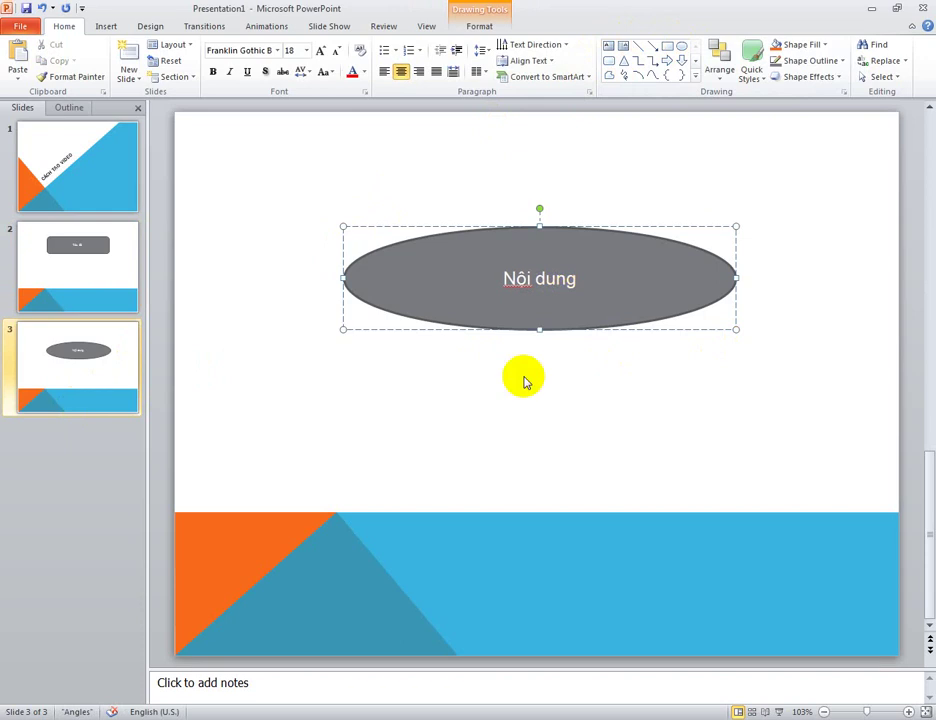
pyautogui.click(518, 388)
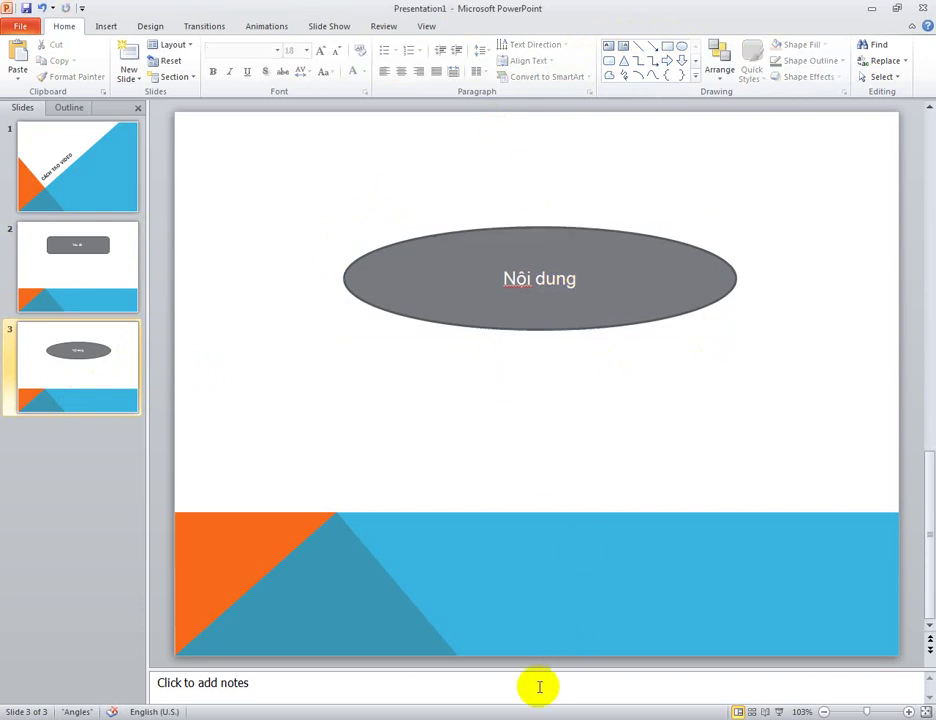
# - In Word, add the line '-Sau đó làm các bước theo mình như sau', then return to PowerPoint
pyautogui.click(476, 716)
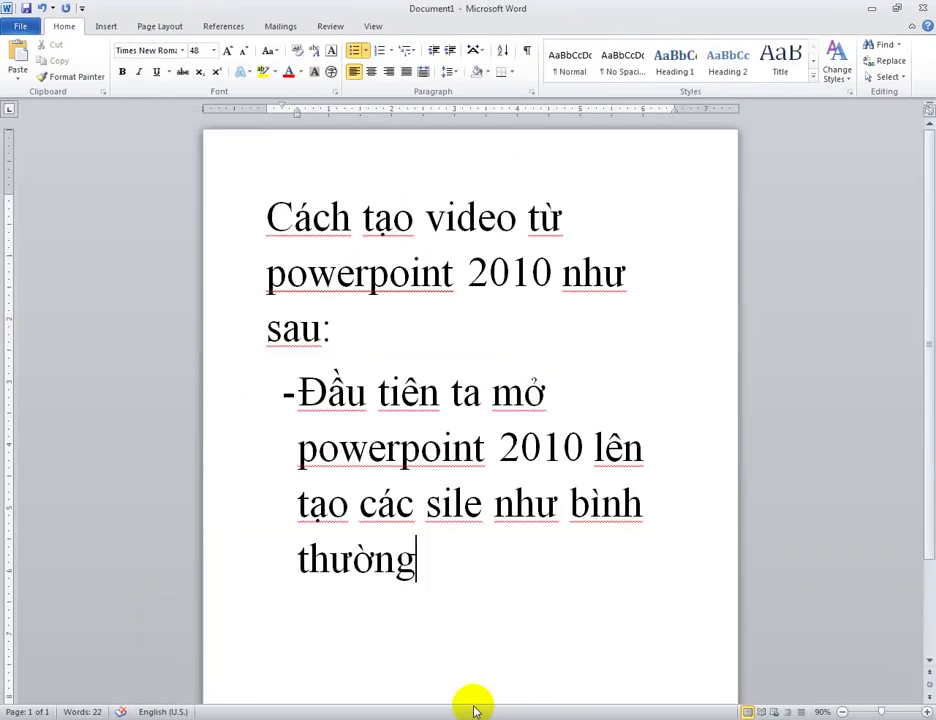
pyautogui.press('Return')
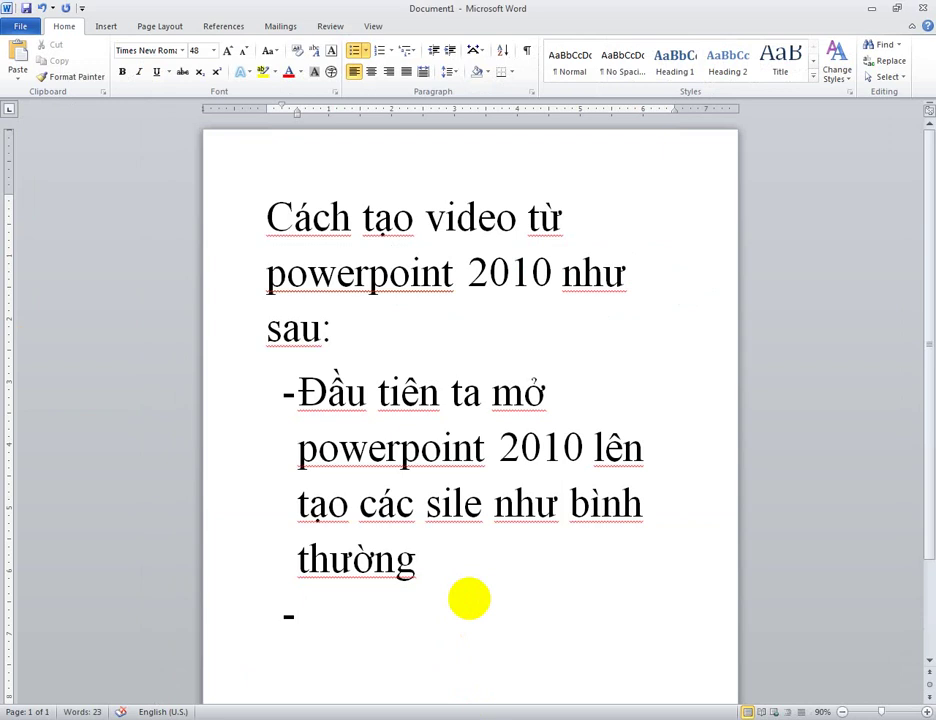
pyautogui.write('Sau đo')
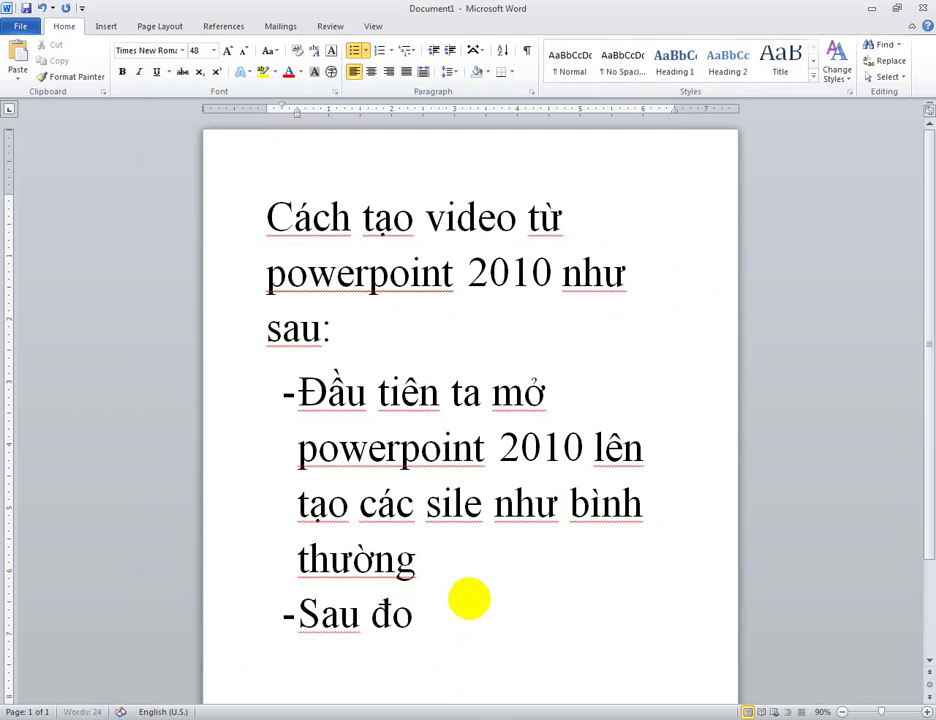
pyautogui.write('s lam')
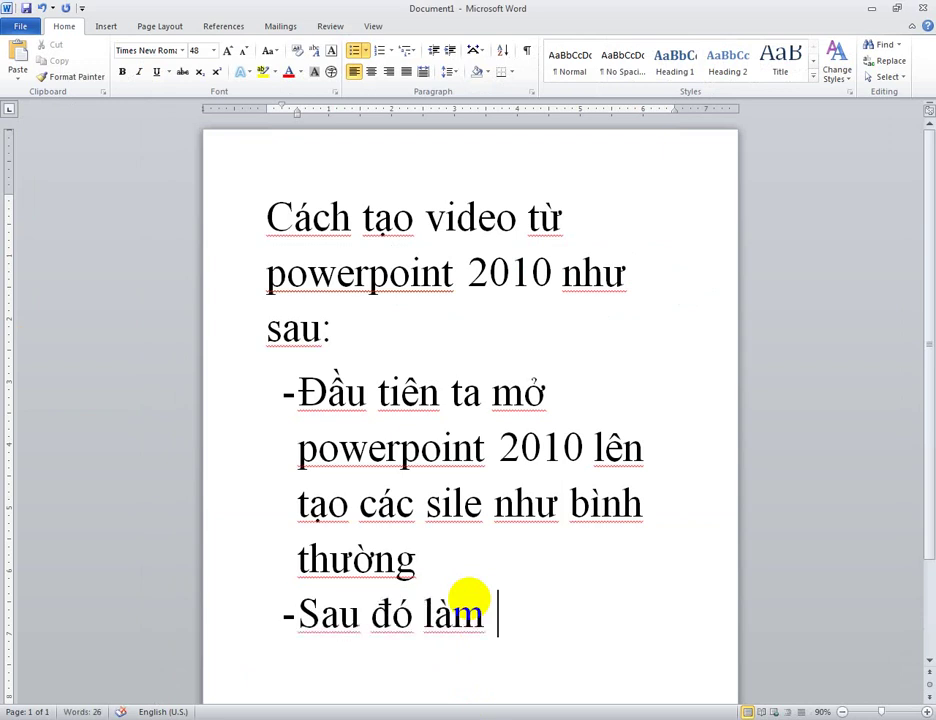
pyautogui.write(' các bươc')
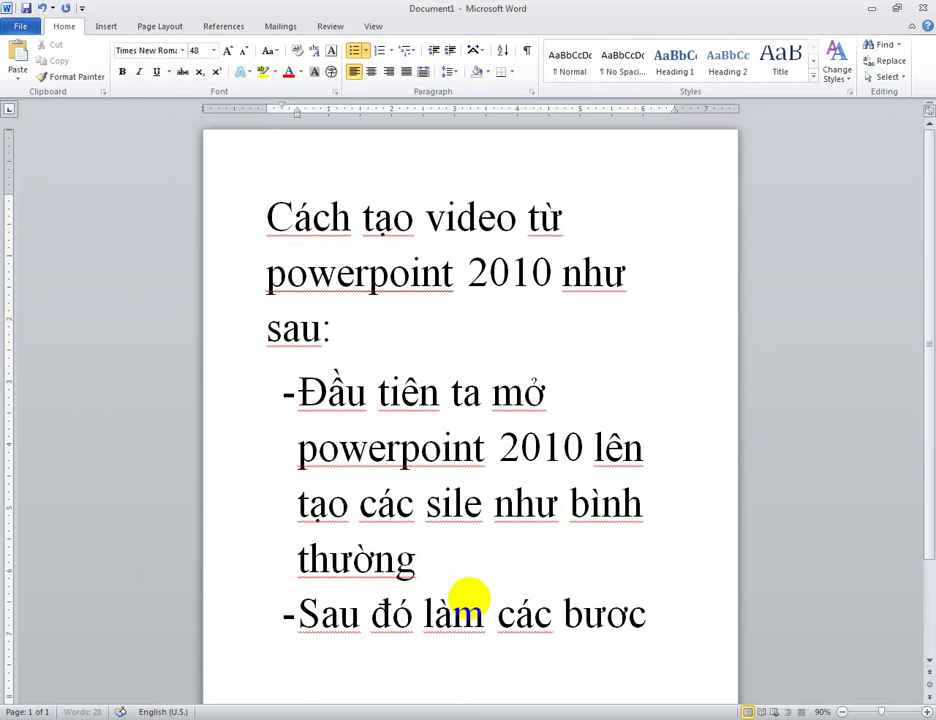
pyautogui.write('s theo')
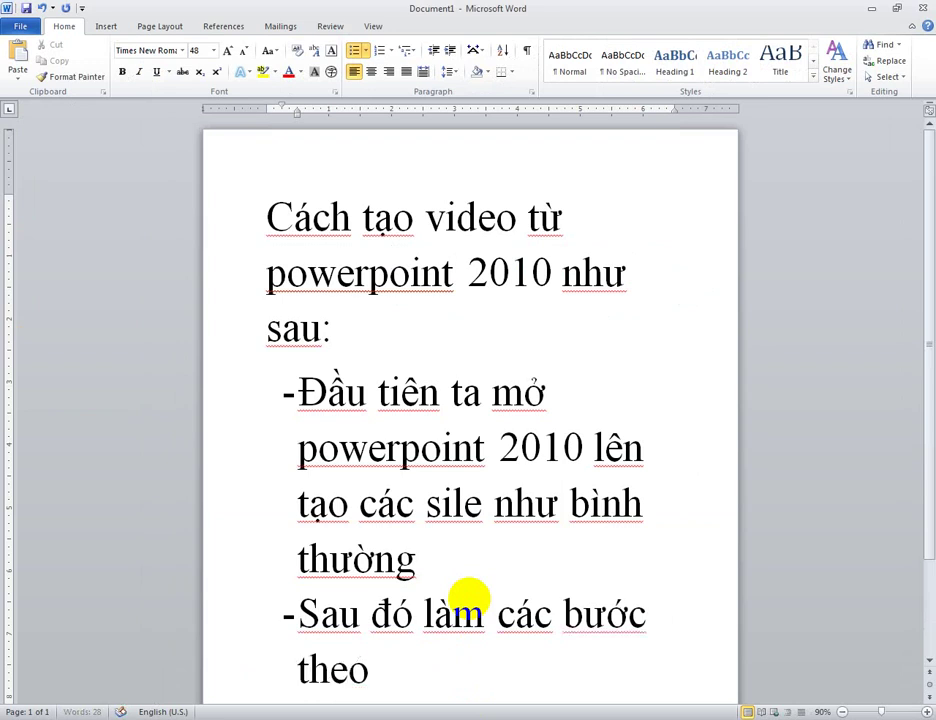
pyautogui.write(' minfh như')
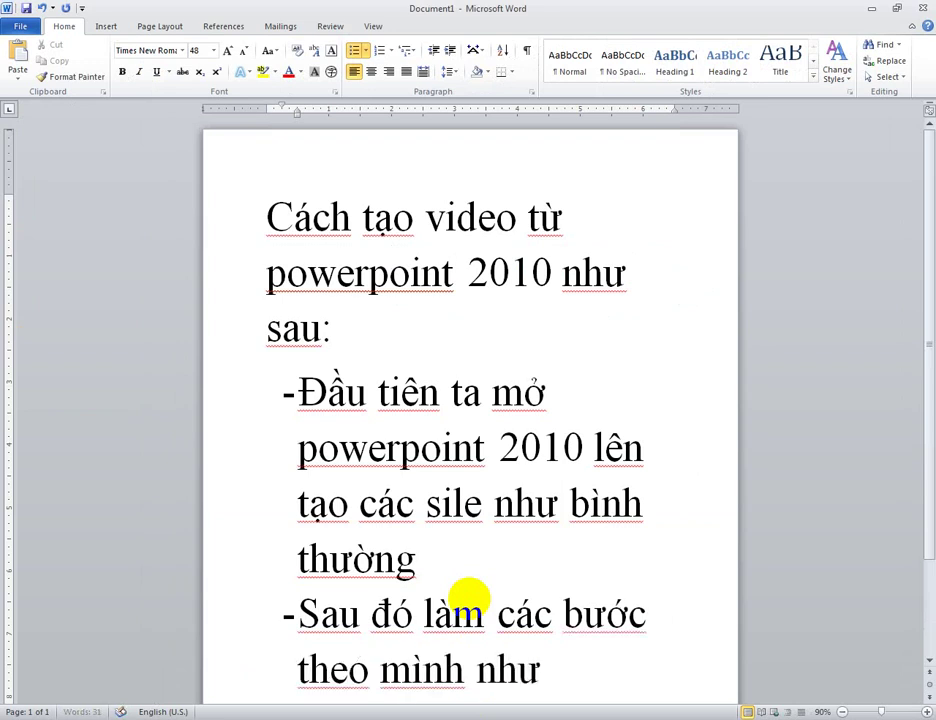
pyautogui.write(' sau')
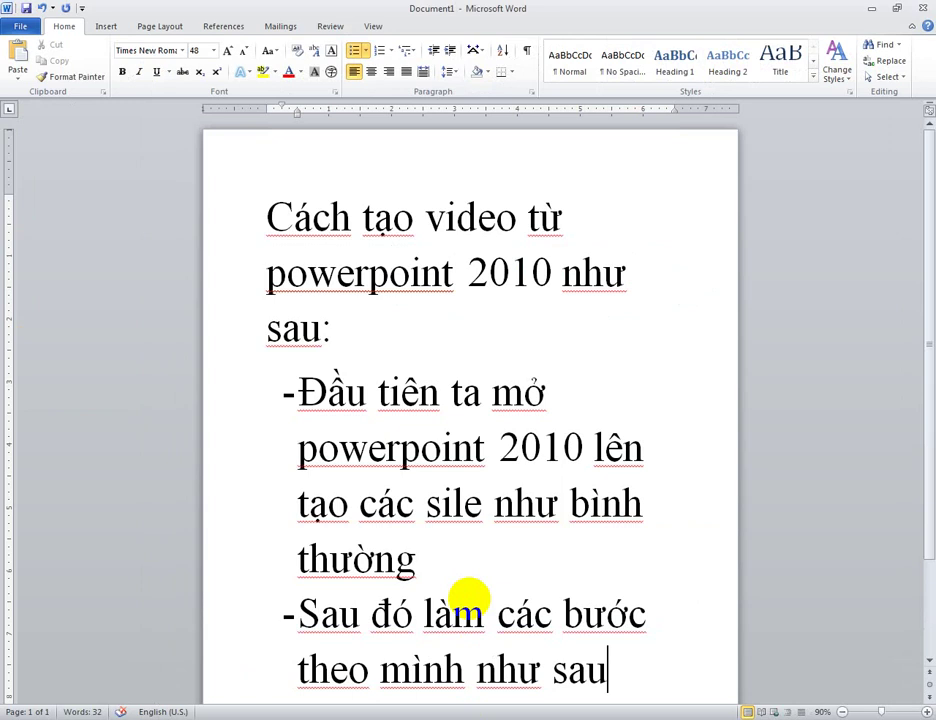
pyautogui.click(533, 716)
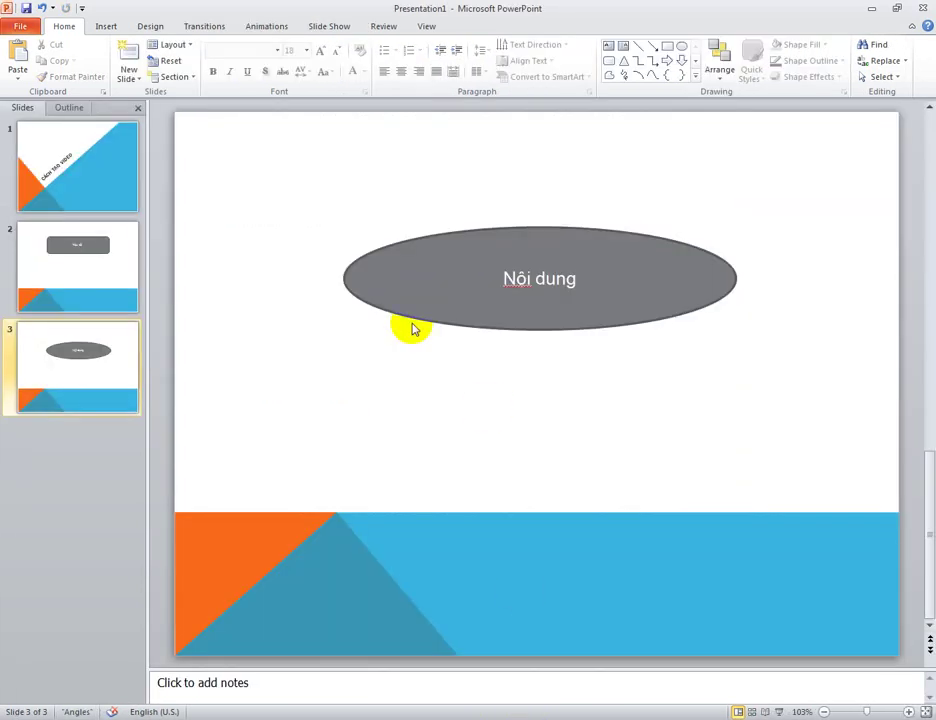
# - Browse recent places to the truyen folder on drive E
pyautogui.click(21, 28)
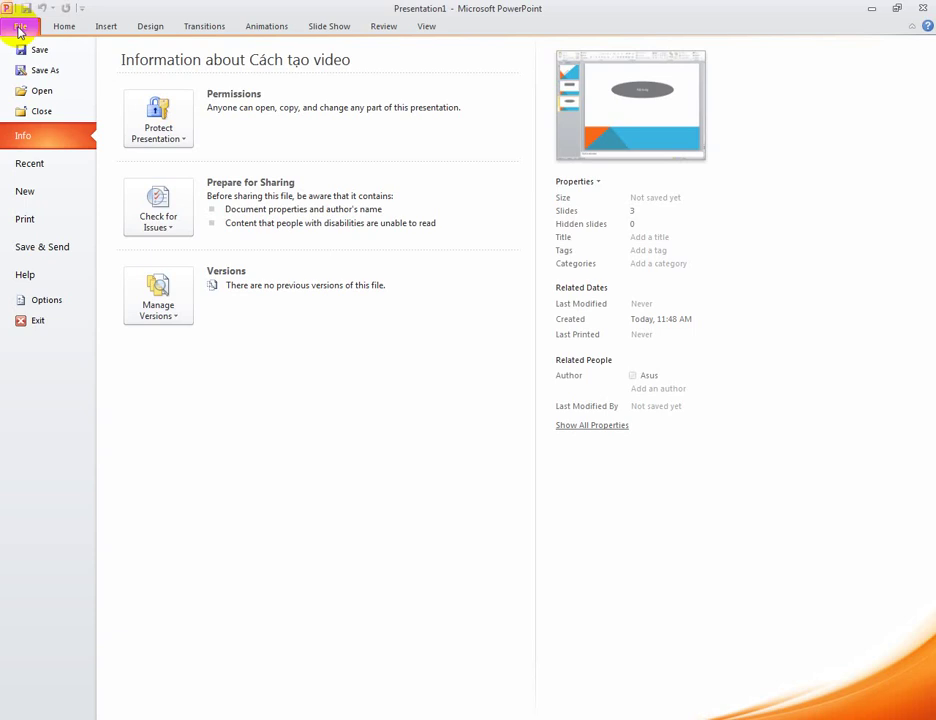
pyautogui.click(36, 167)
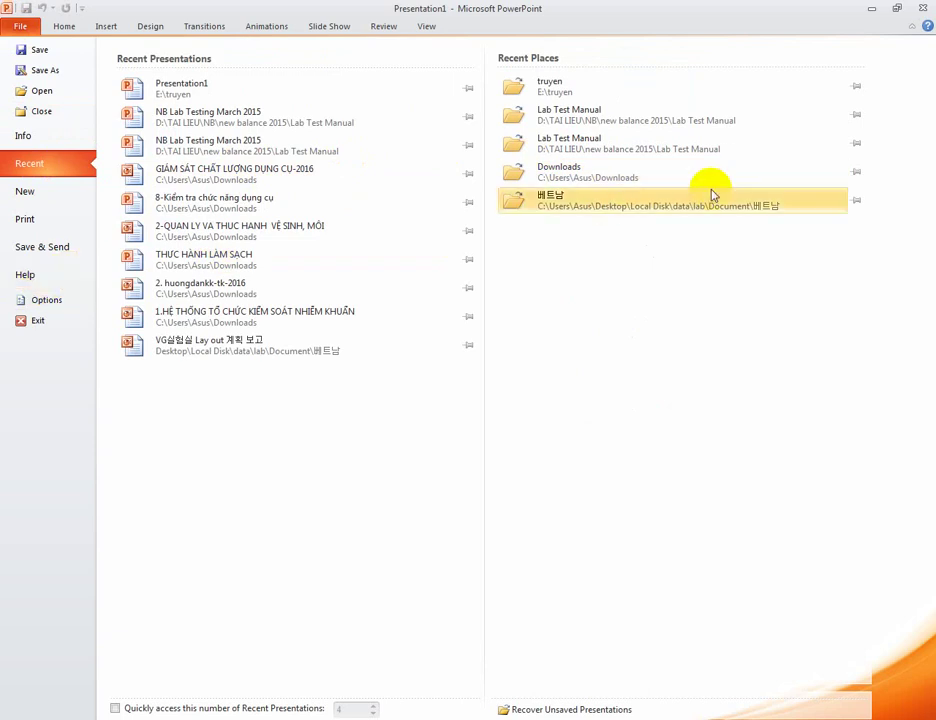
pyautogui.click(630, 97)
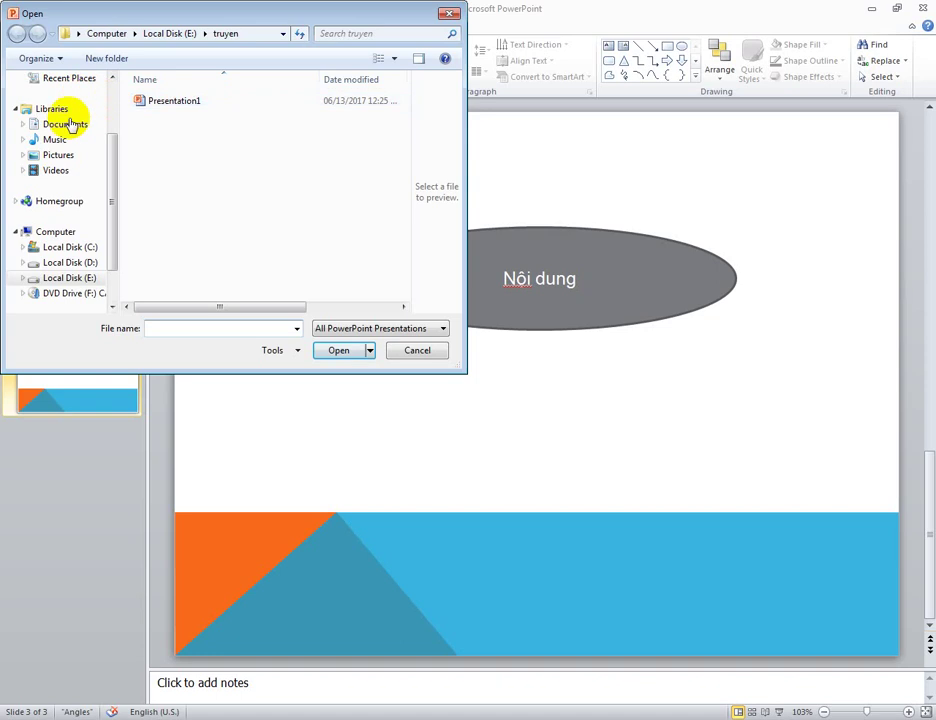
# - Try opening 'ppp' from the Desktop, dismiss the not-found error, and cancel
pyautogui.moveTo(114, 167); pyautogui.dragTo(60, 130)
pyautogui.click(60, 130)
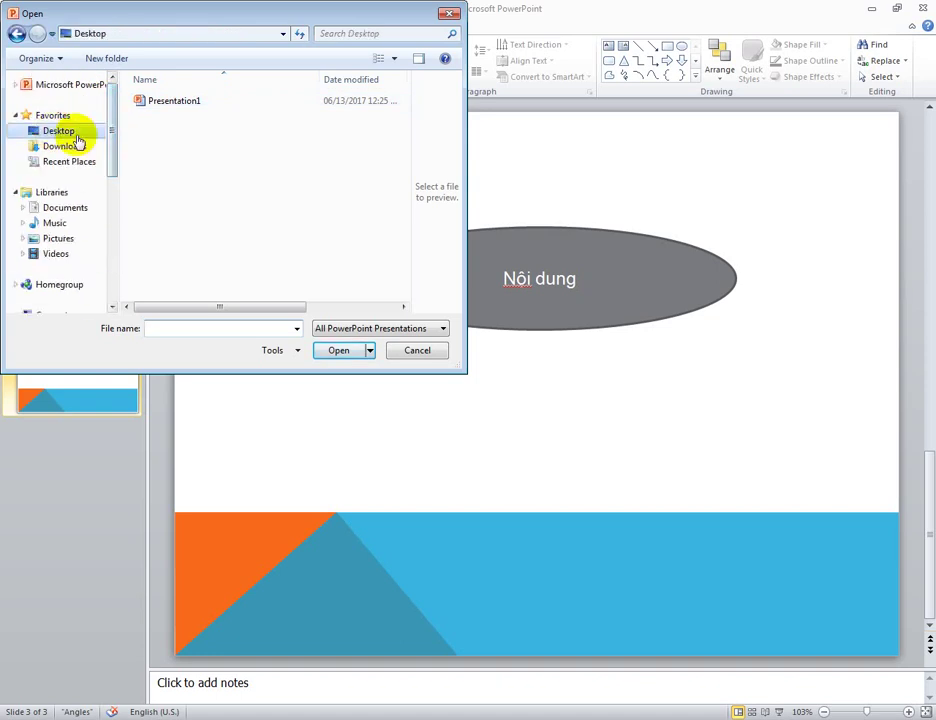
pyautogui.click(244, 328)
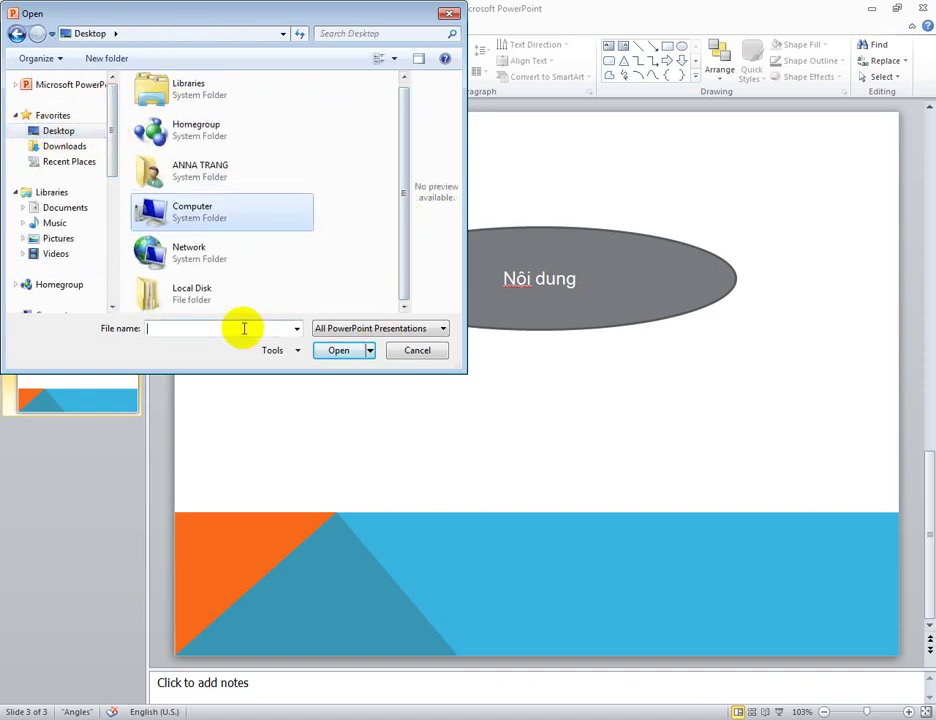
pyautogui.write('ppp')
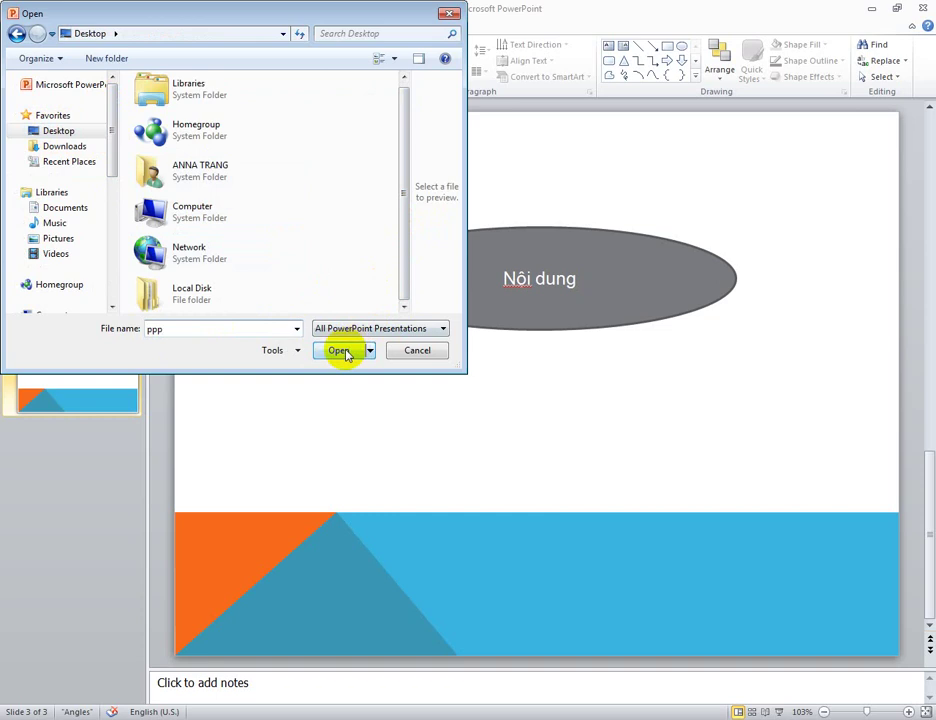
pyautogui.click(339, 350)
pyautogui.click(585, 299)
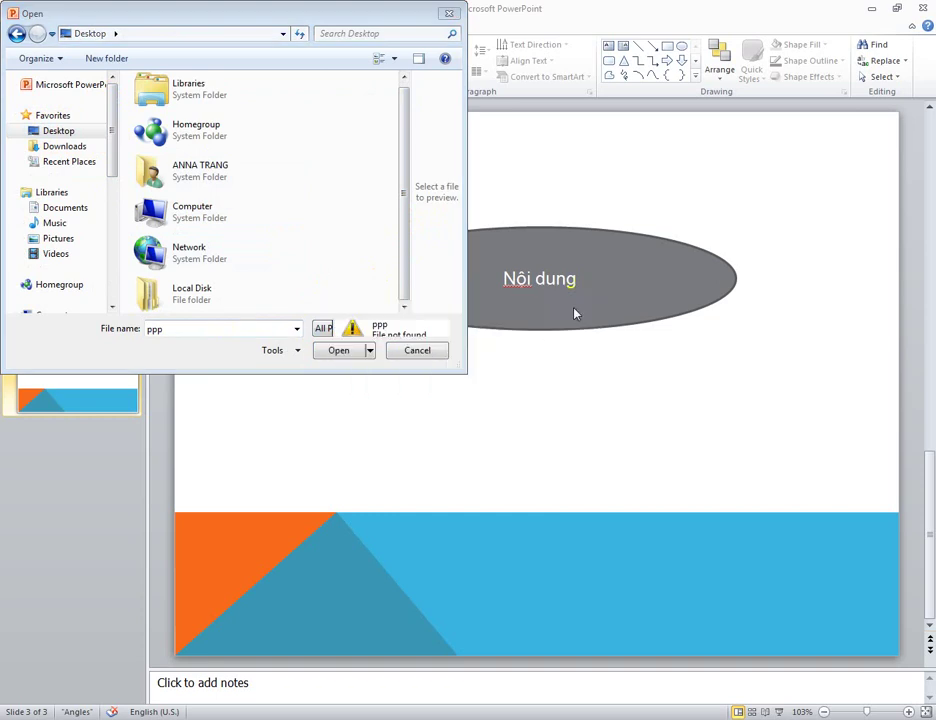
pyautogui.click(418, 349)
# - Create a video at Computer & HD Displays quality with 10 seconds per slide
pyautogui.click(20, 26)
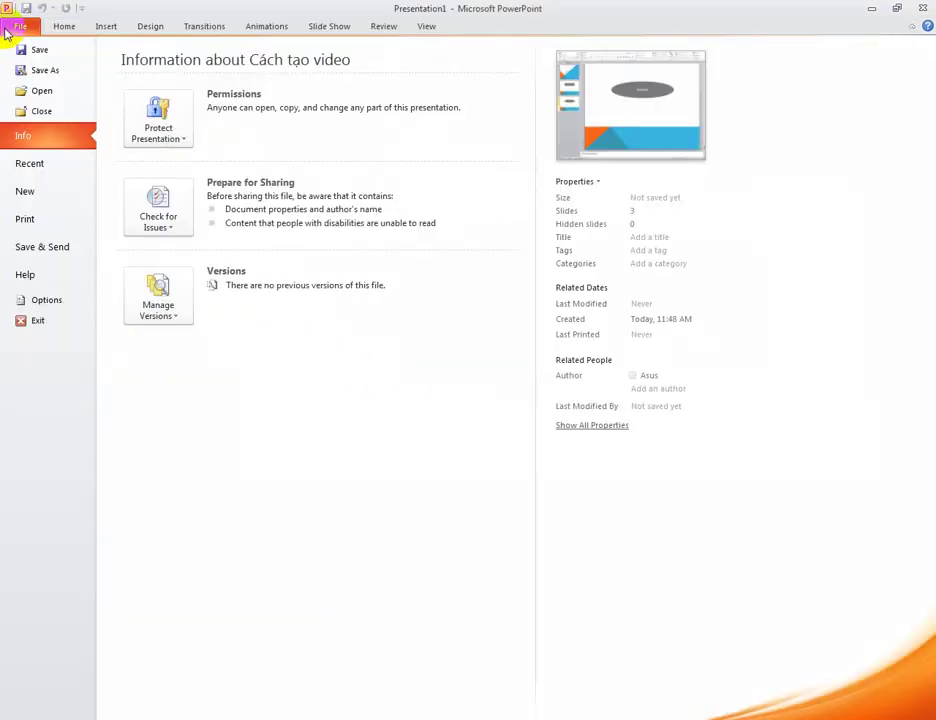
pyautogui.click(43, 249)
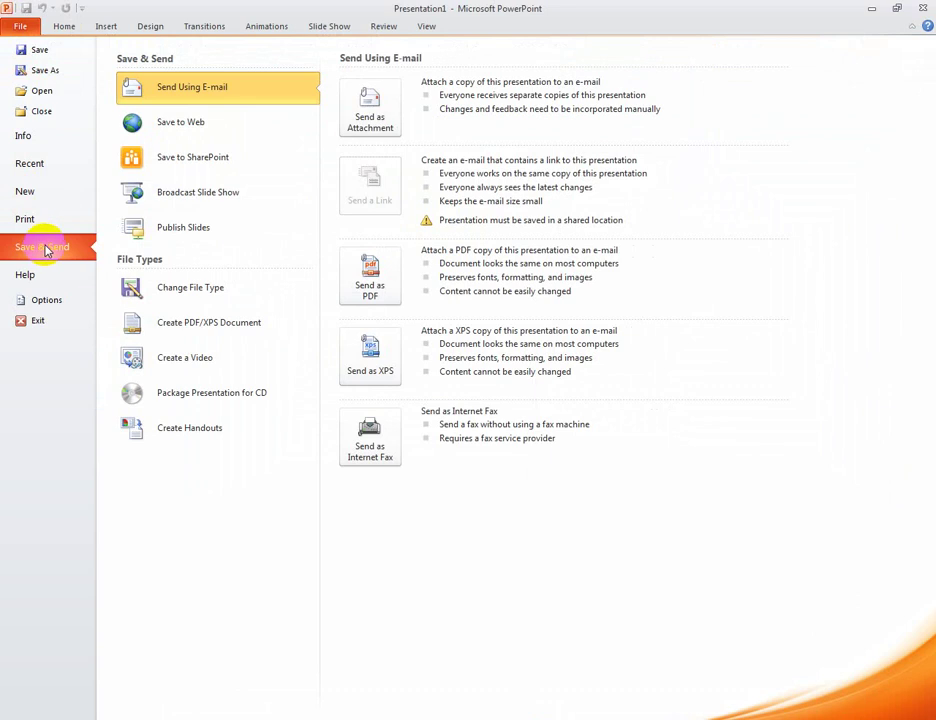
pyautogui.click(201, 366)
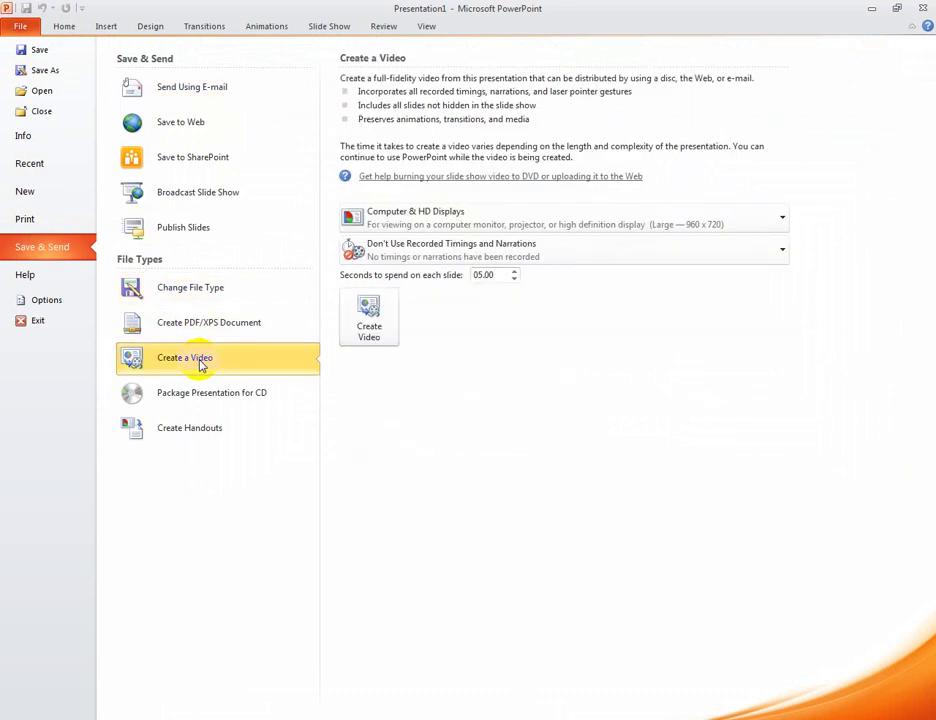
pyautogui.click(438, 222)
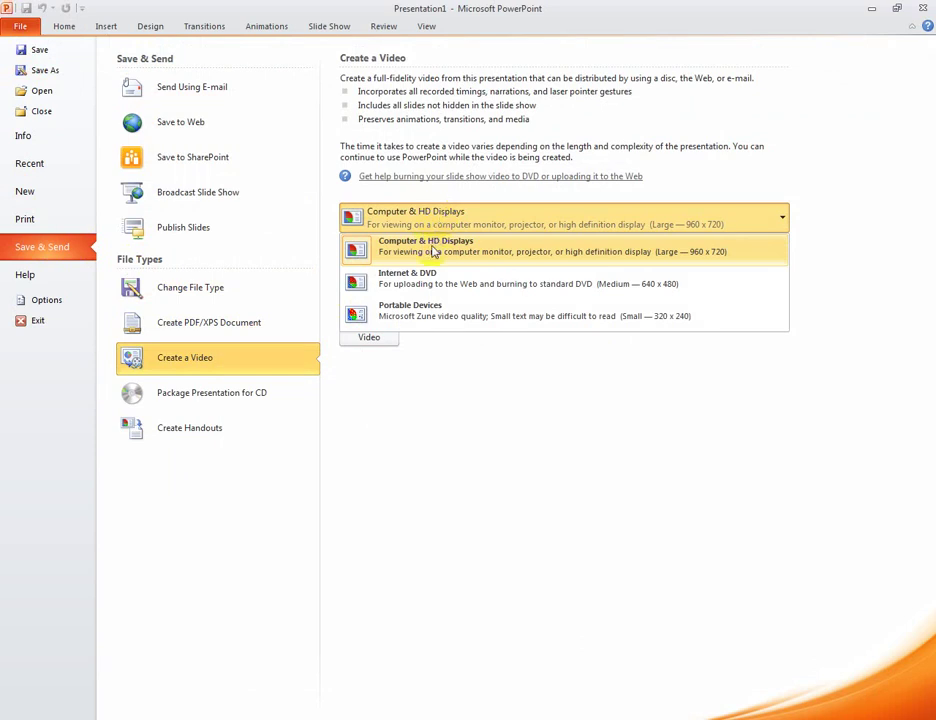
pyautogui.click(438, 249)
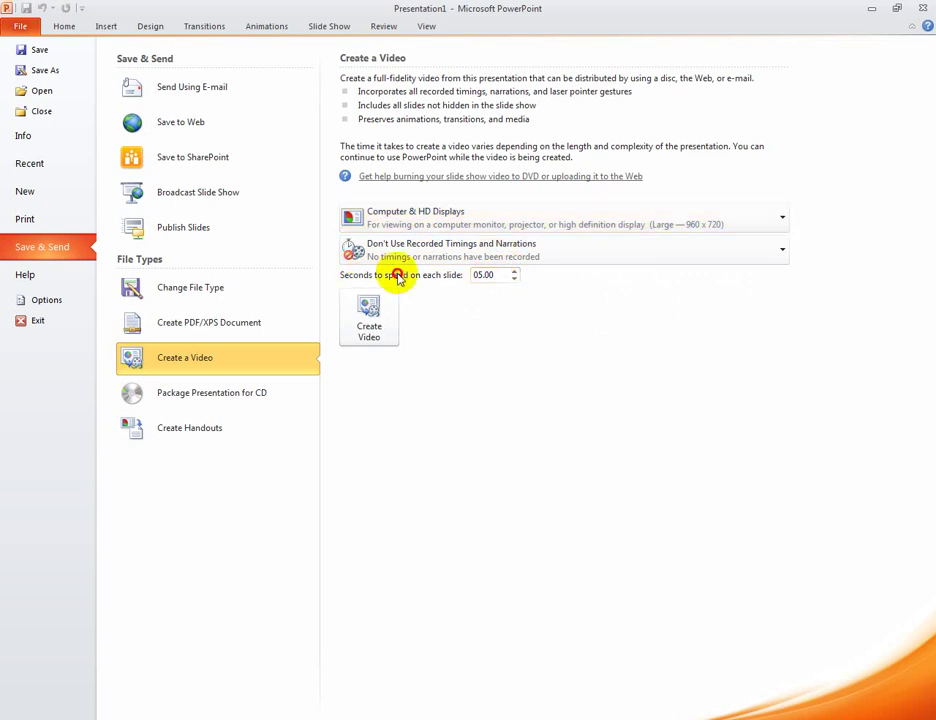
pyautogui.click(514, 272)
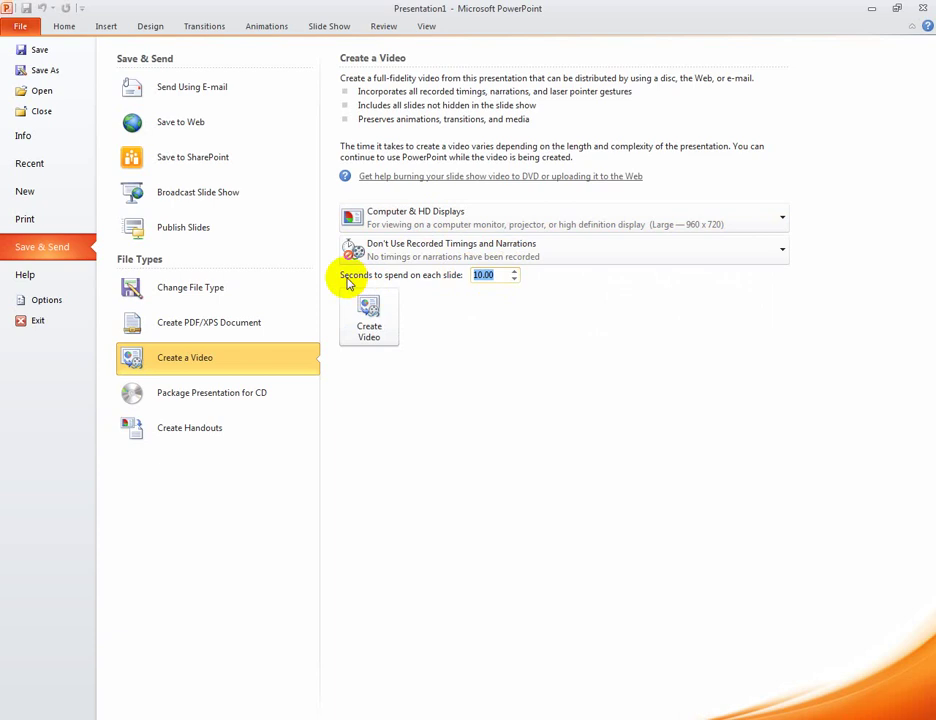
pyautogui.click(371, 320)
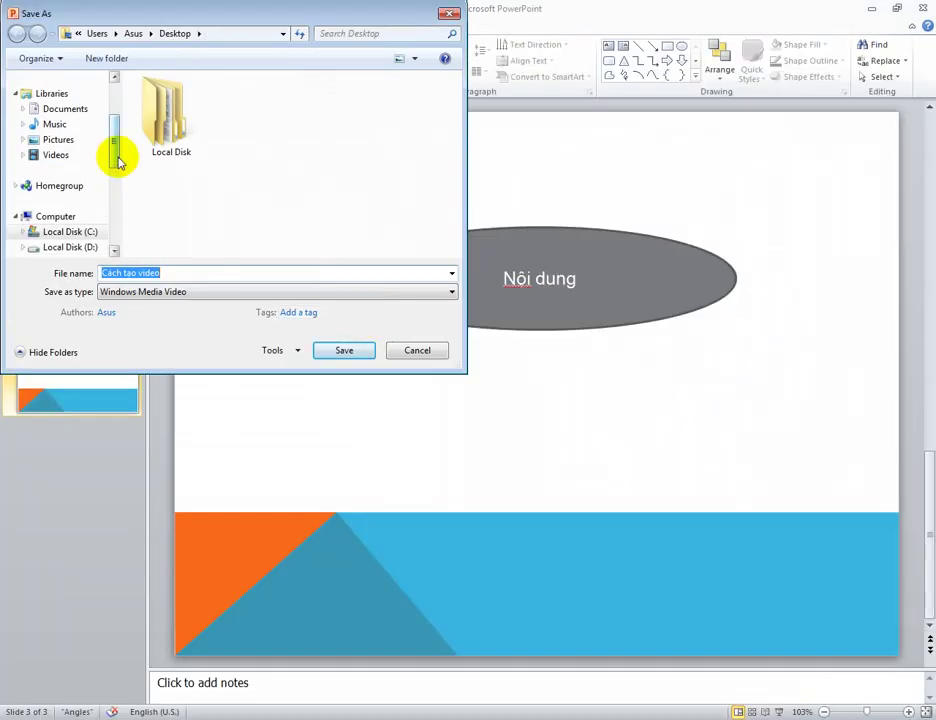
# - Save the video as 'Cách tạo video' Windows Media Video on the Desktop
pyautogui.moveTo(117, 157)
pyautogui.mouseDown()
pyautogui.moveTo(121, 227)
pyautogui.moveTo(125, 110)
pyautogui.mouseUp()
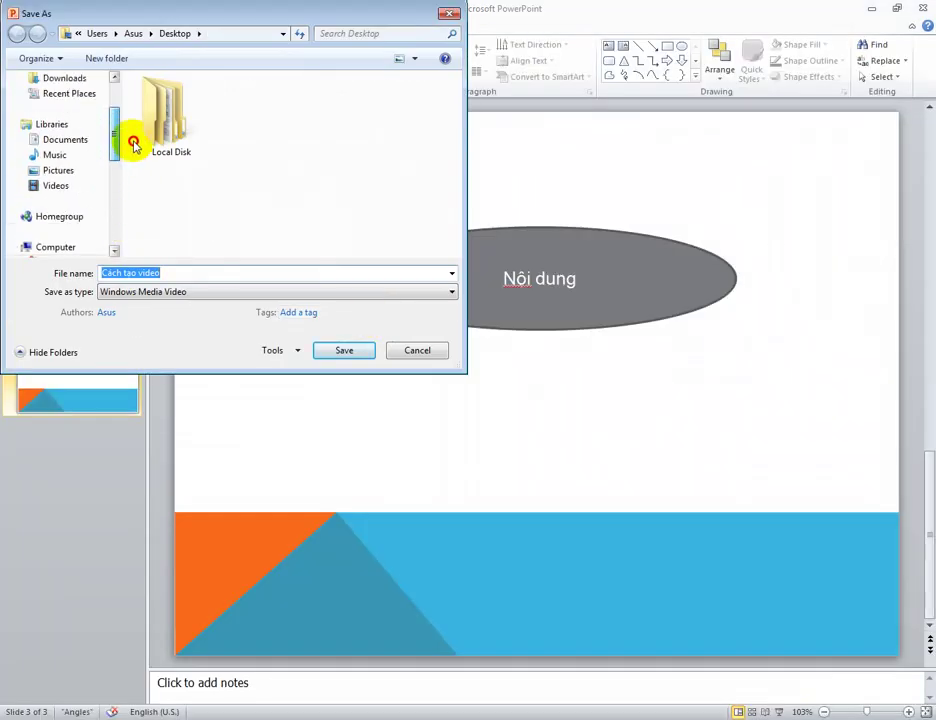
pyautogui.click(68, 137)
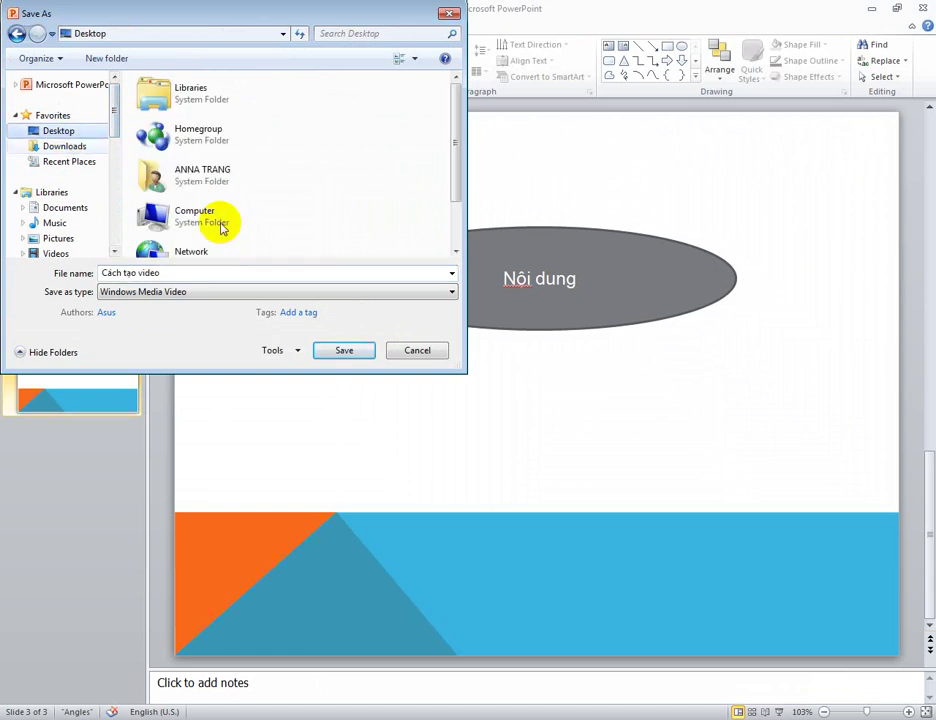
pyautogui.click(343, 350)
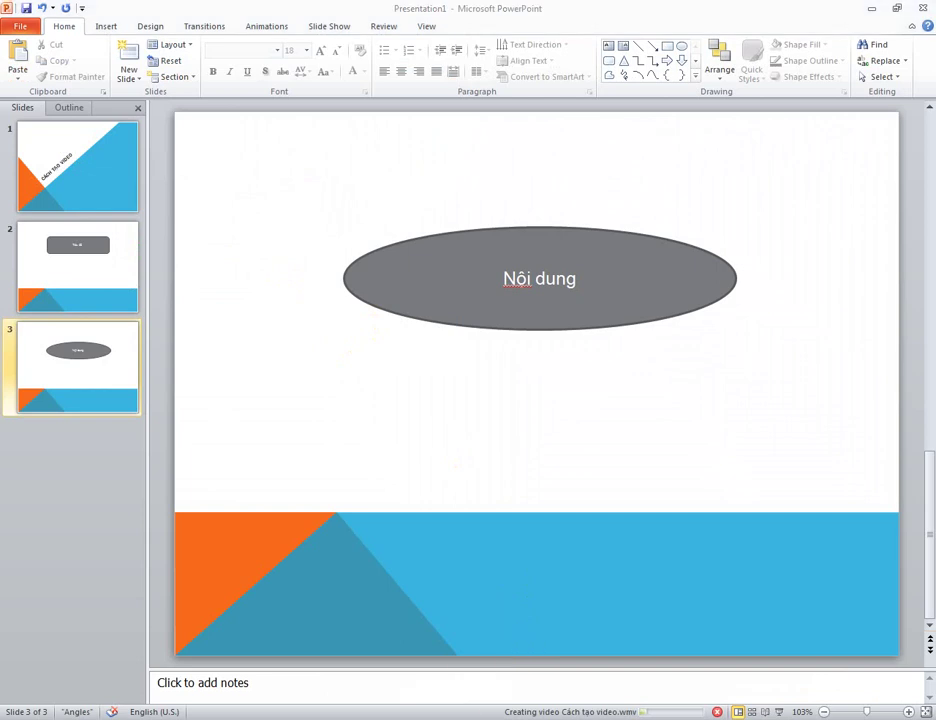
pyautogui.scroll(-2, 650, 605)
# - Add the bullet 'Chúng ta có thể tùy chỉnh thời gian chuyển của các sile theo ý thích của mình'
pyautogui.scroll(-1, 628, 575)
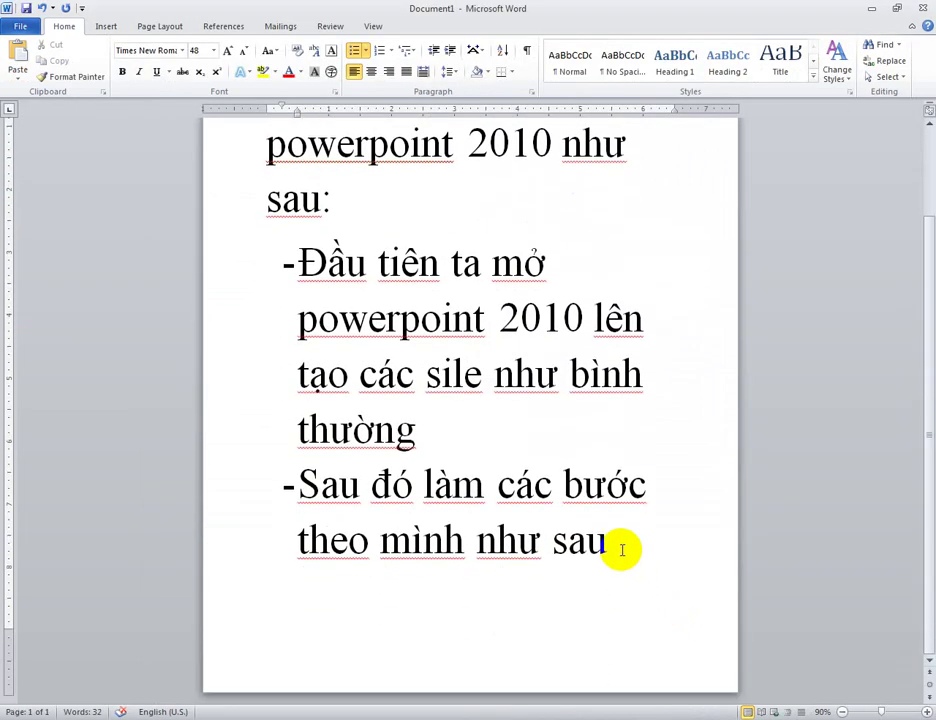
pyautogui.press('Return')
pyautogui.write('C')
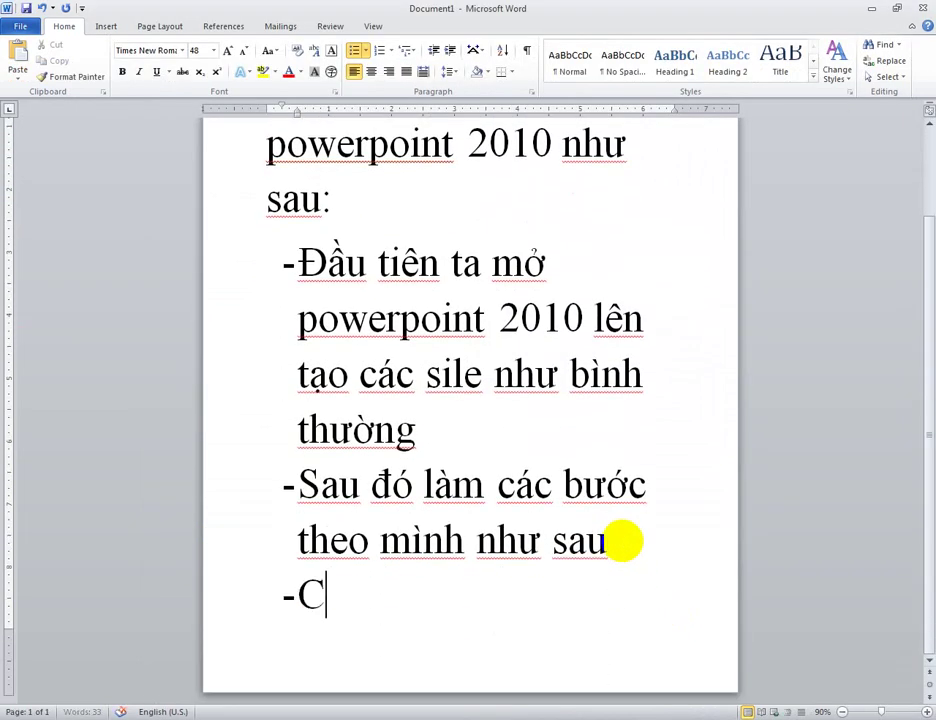
pyautogui.write('hung ta')
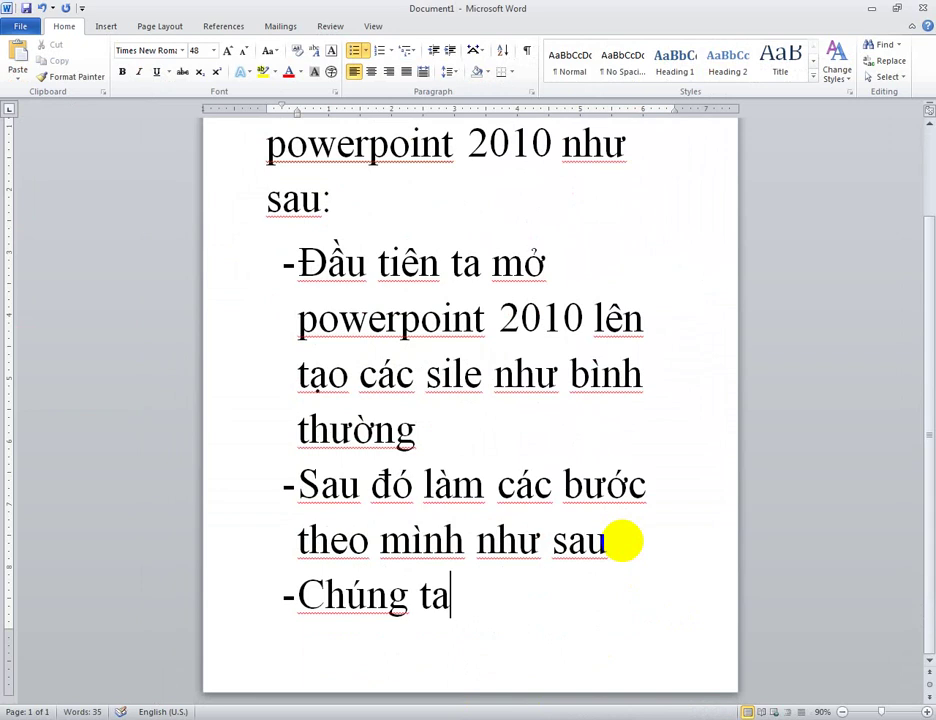
pyautogui.write(' cos the')
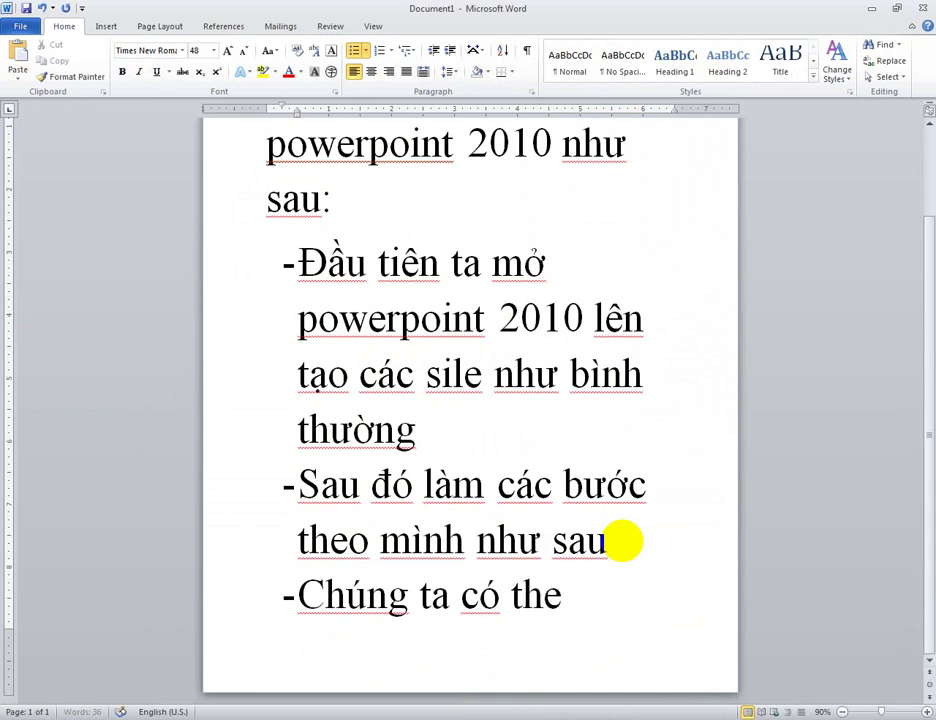
pyautogui.write('er tuyf chi')
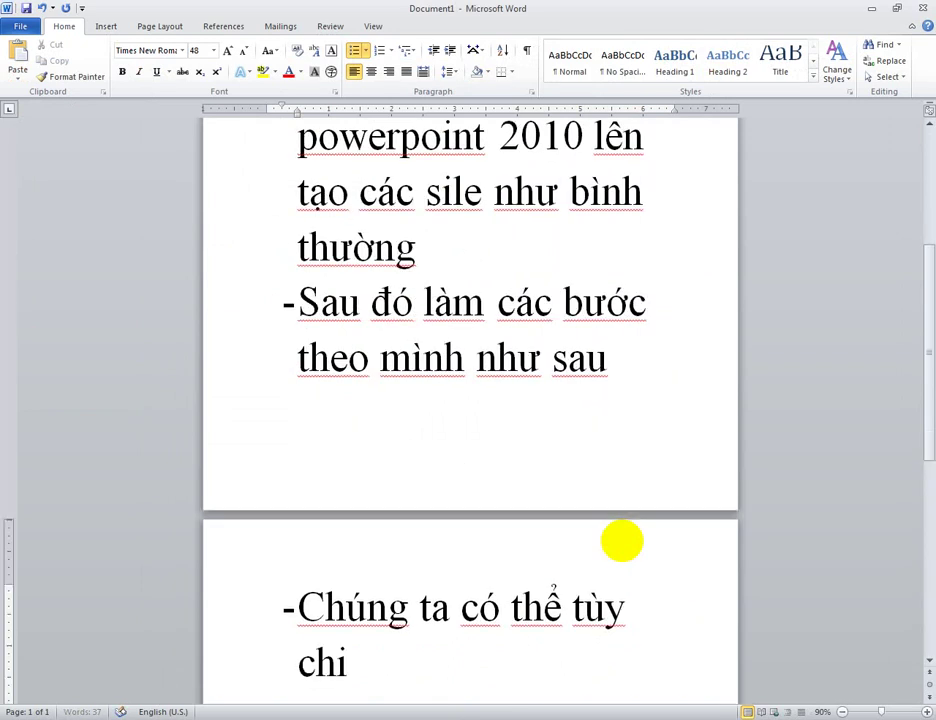
pyautogui.write('nhr')
pyautogui.scroll(-2, 590, 548)
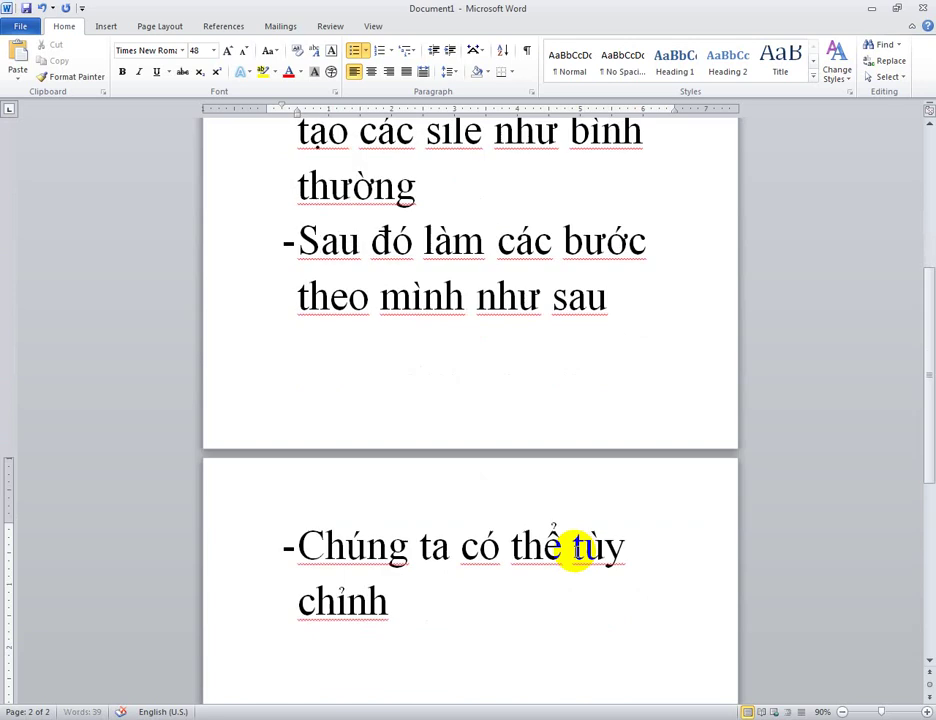
pyautogui.write('soos')
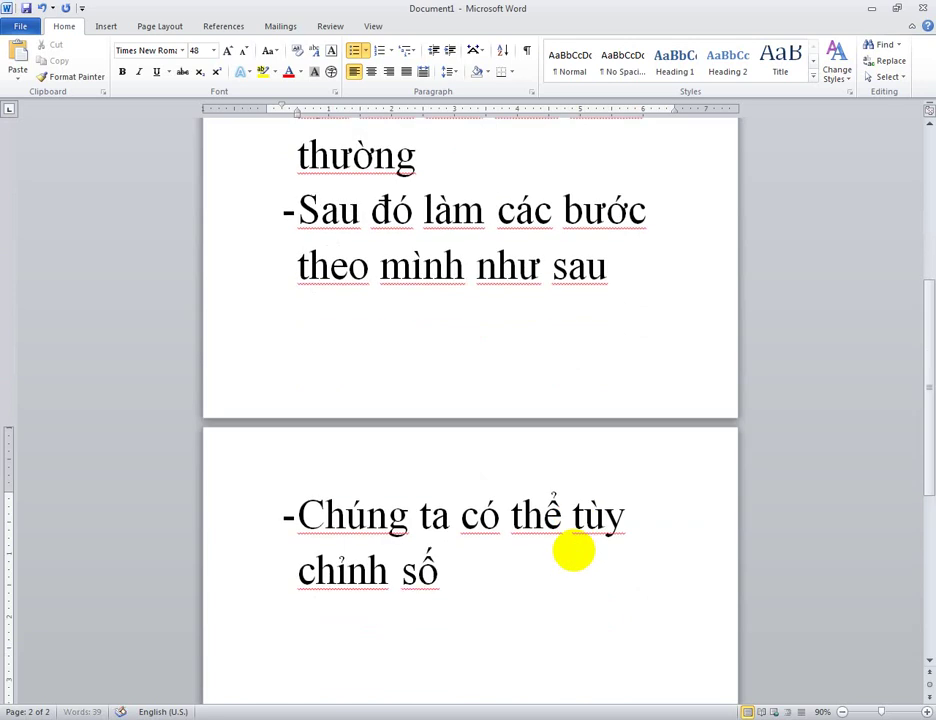
pyautogui.write(' giaay cur')
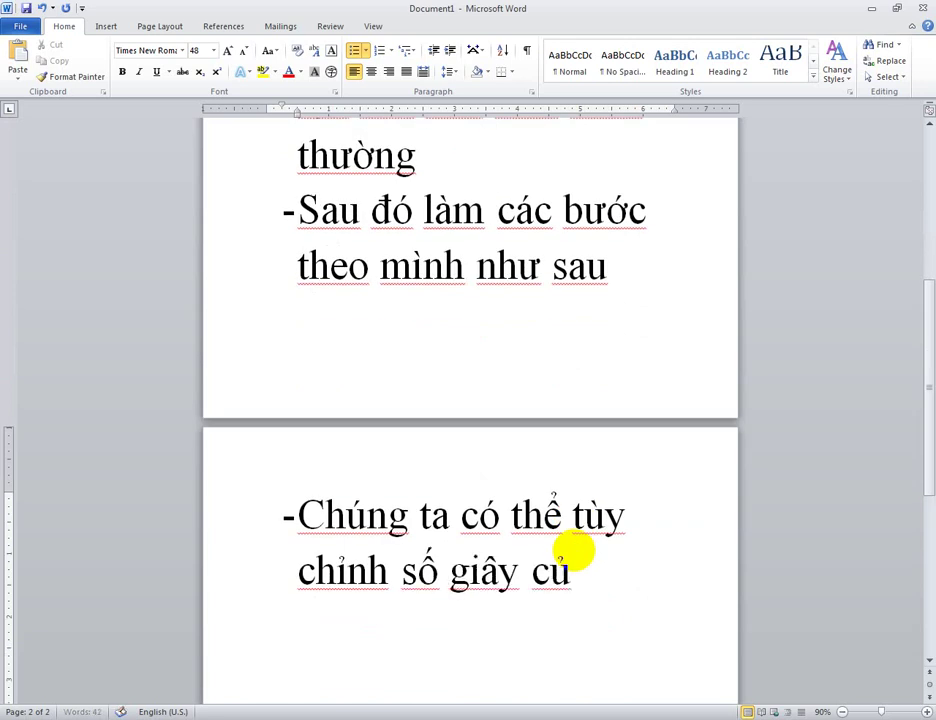
pyautogui.press('BackSpace')
pyautogui.press('BackSpace')
pyautogui.press('BackSpace')
pyautogui.press('BackSpace')
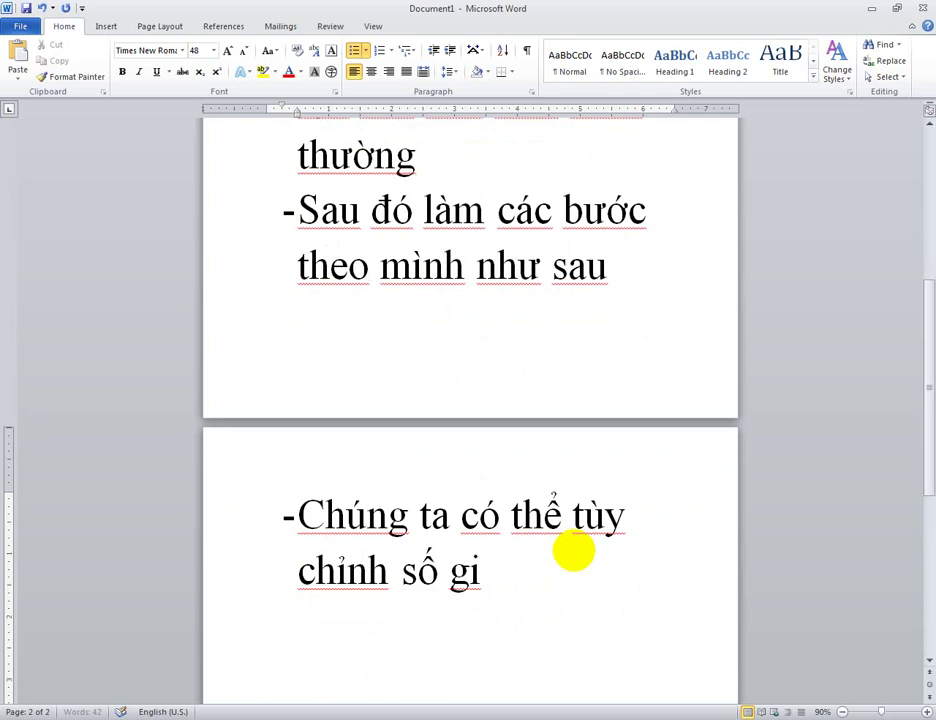
pyautogui.press('BackSpace')
pyautogui.press('BackSpace')
pyautogui.press('BackSpace')
pyautogui.press('BackSpace')
pyautogui.press('BackSpace')
pyautogui.write('th')
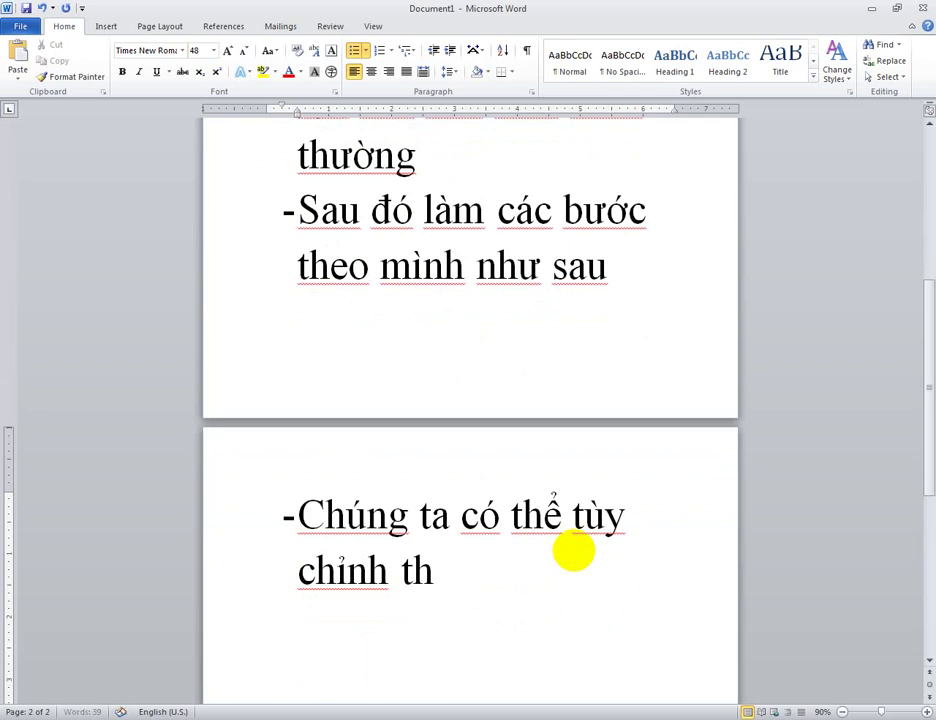
pyautogui.write('owif gian ')
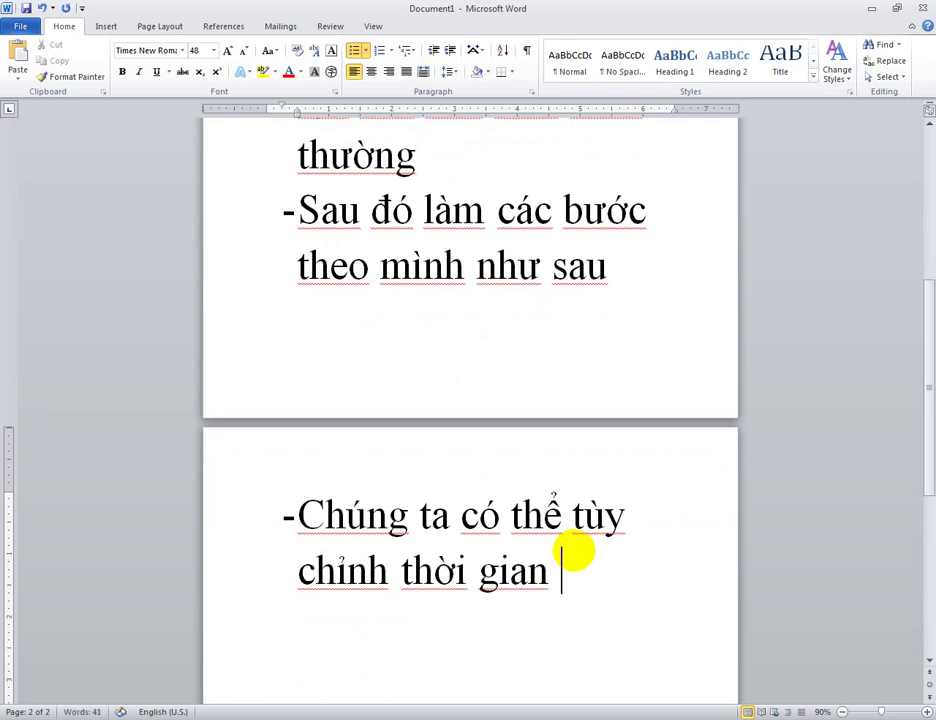
pyautogui.write('c')
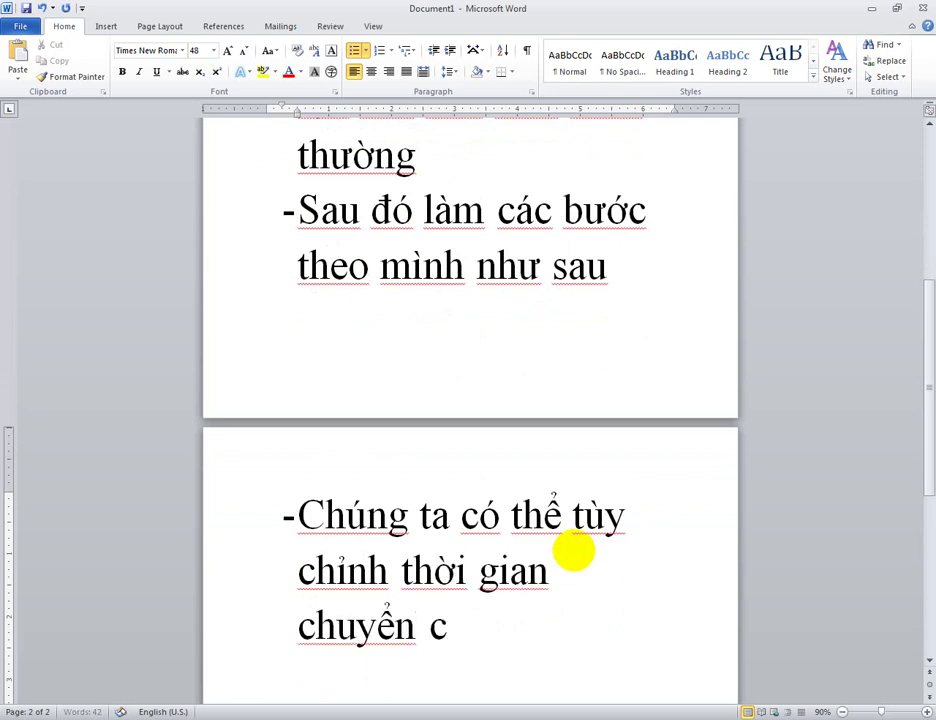
pyautogui.write('huyeenr cuar cacs')
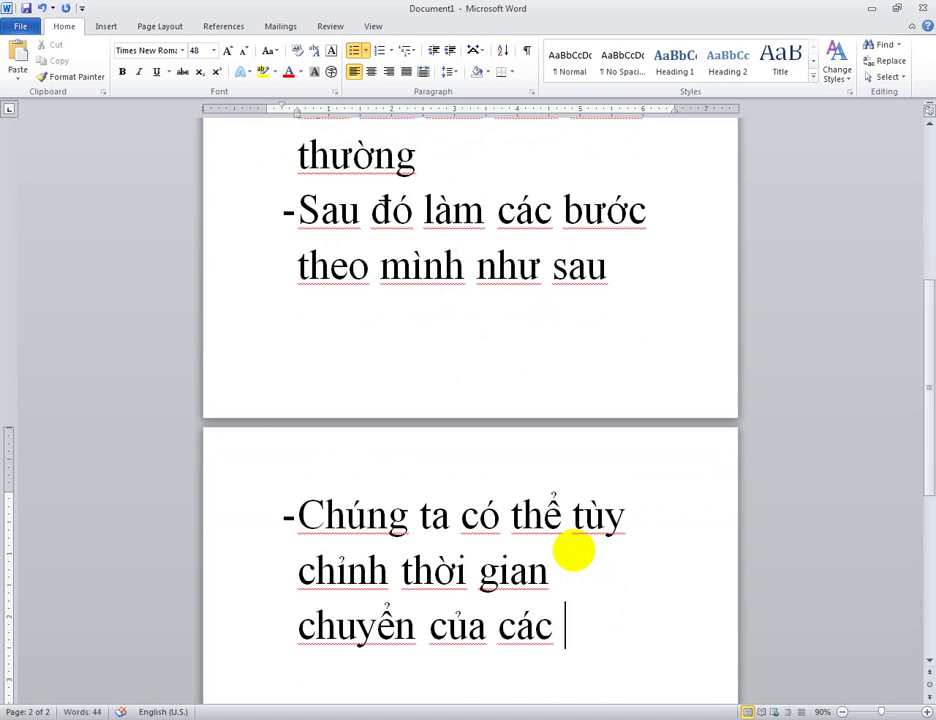
pyautogui.write('sile theo')
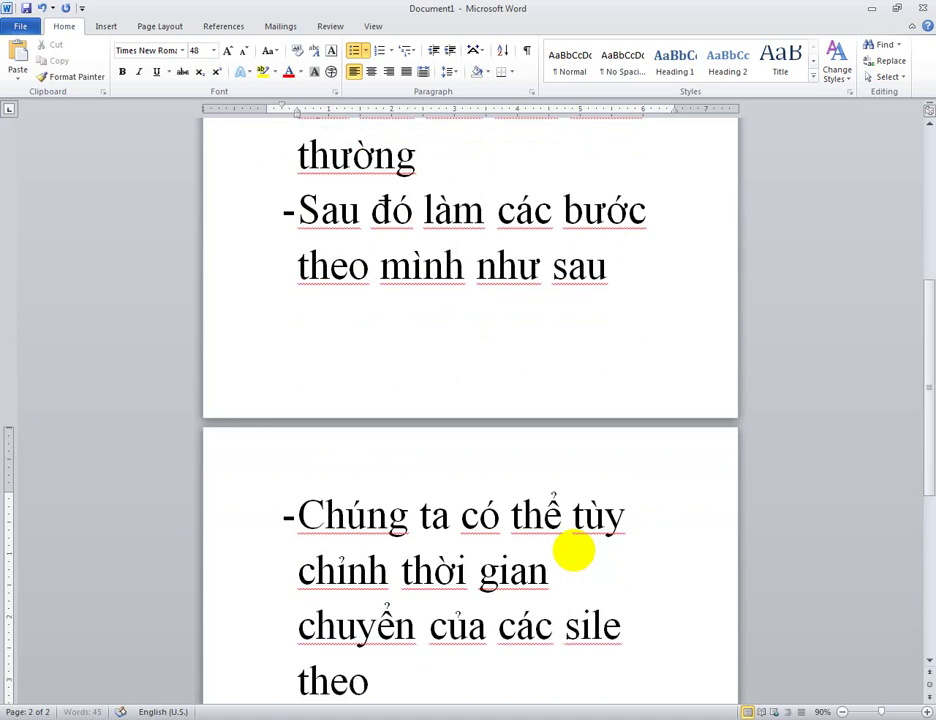
pyautogui.write(' ys thichs')
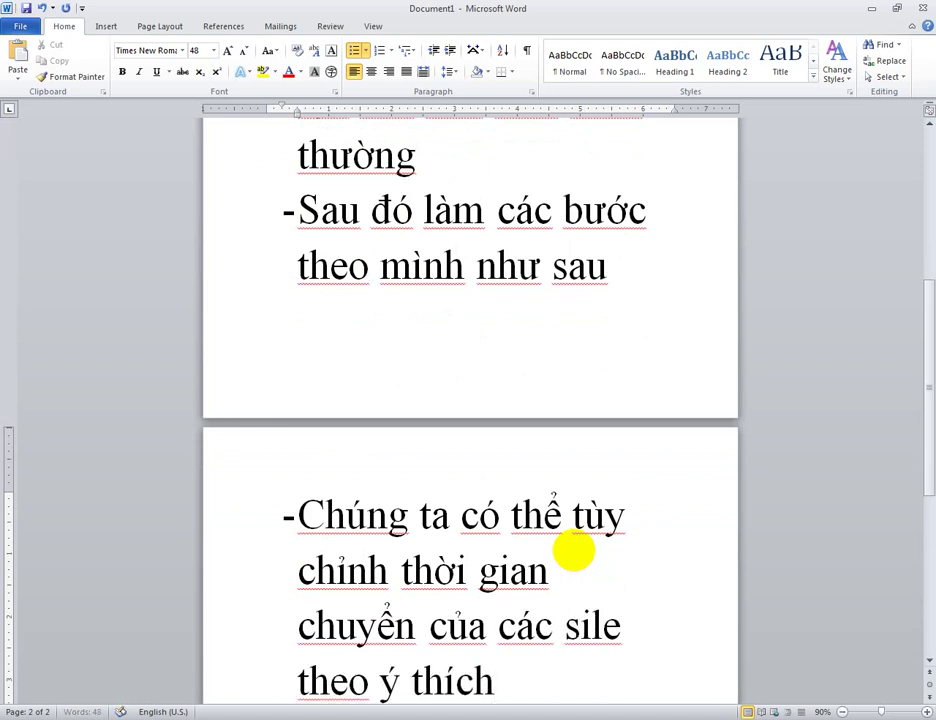
pyautogui.write(' cuar minhf')
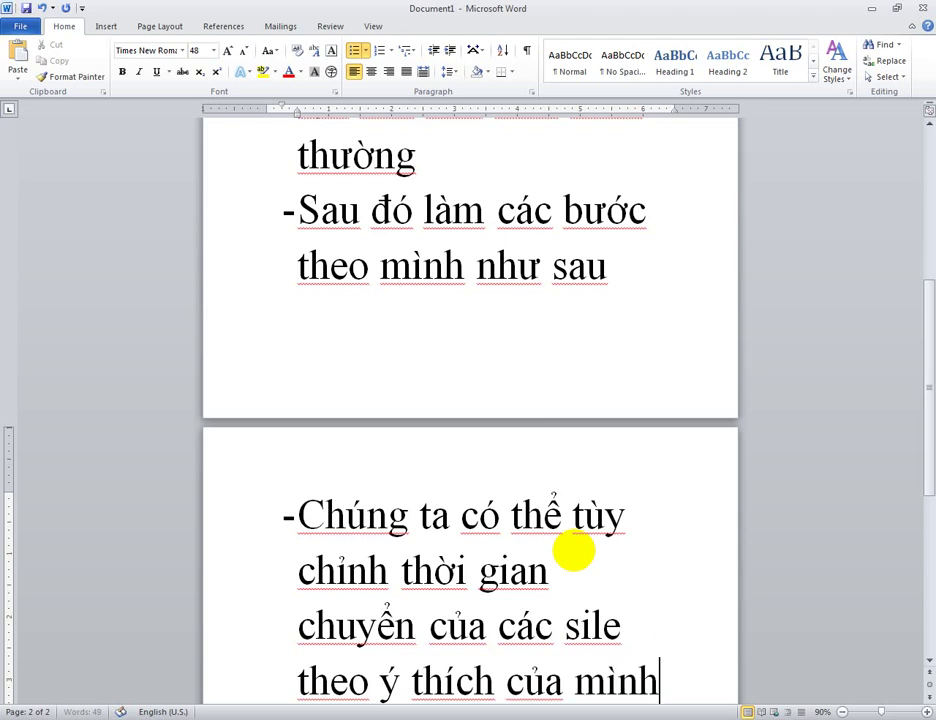
pyautogui.press('Return')
pyautogui.scroll(-2, 576, 551)
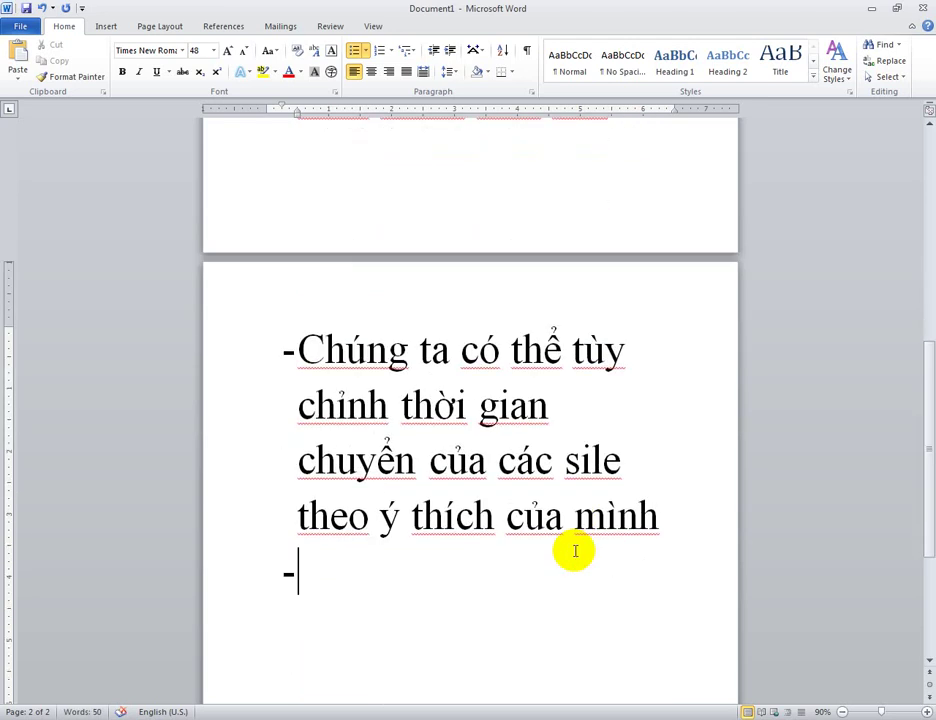
# - Add the bullet 'Ở đây mình chỉnh các sile chạy trong vòng 10 giây.' followed by a new line
pyautogui.write('Owr ddaay')
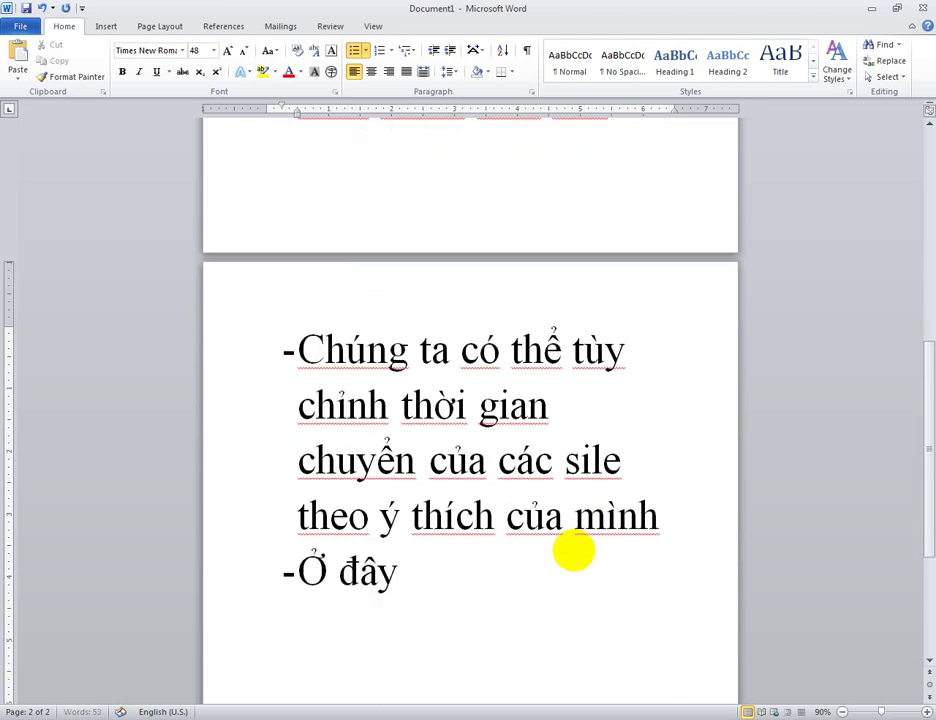
pyautogui.write(' minhf')
pyautogui.write(' chi')
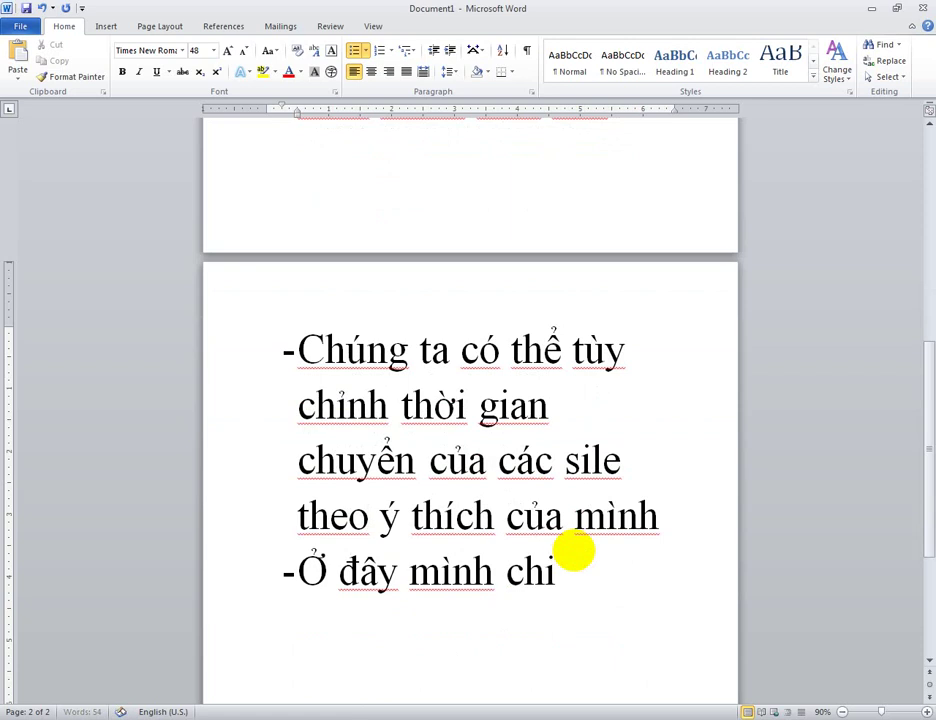
pyautogui.write('nhr cacs ')
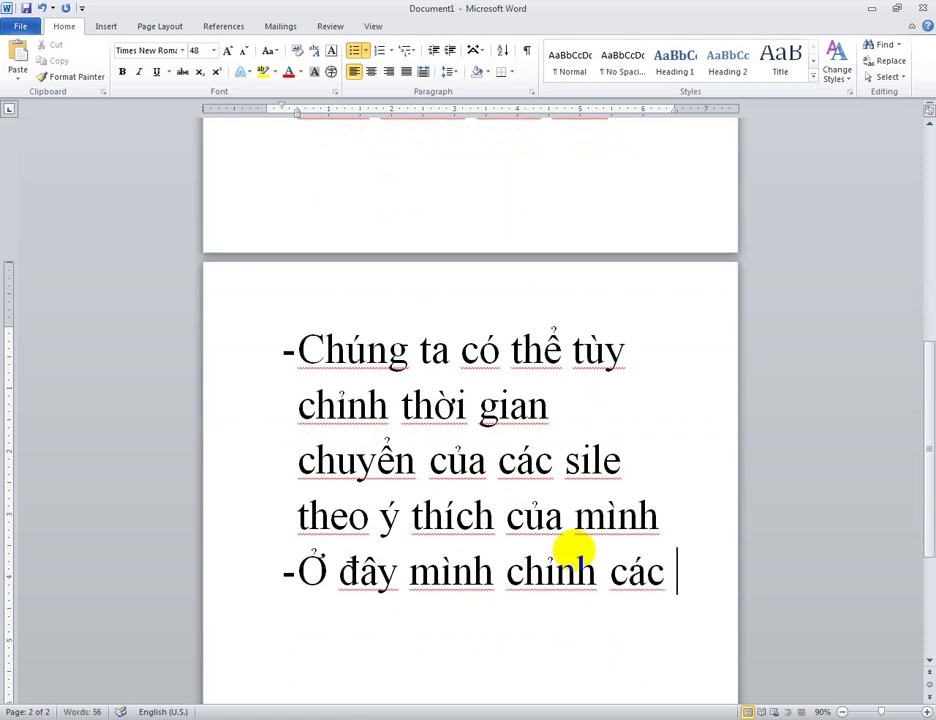
pyautogui.write('sile')
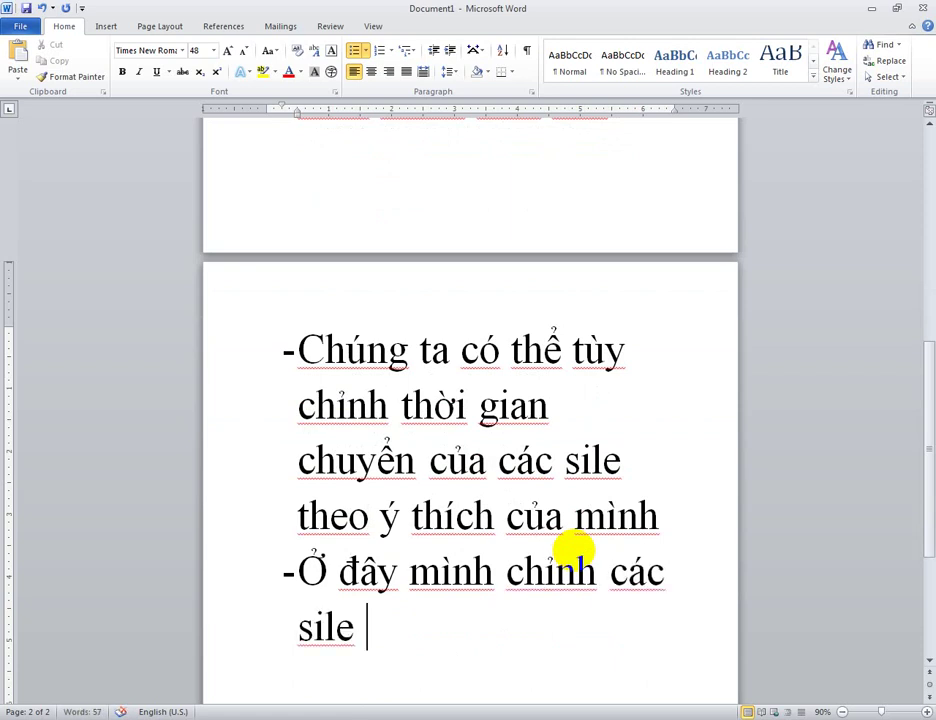
pyautogui.write('chay')
pyautogui.write(' tr')
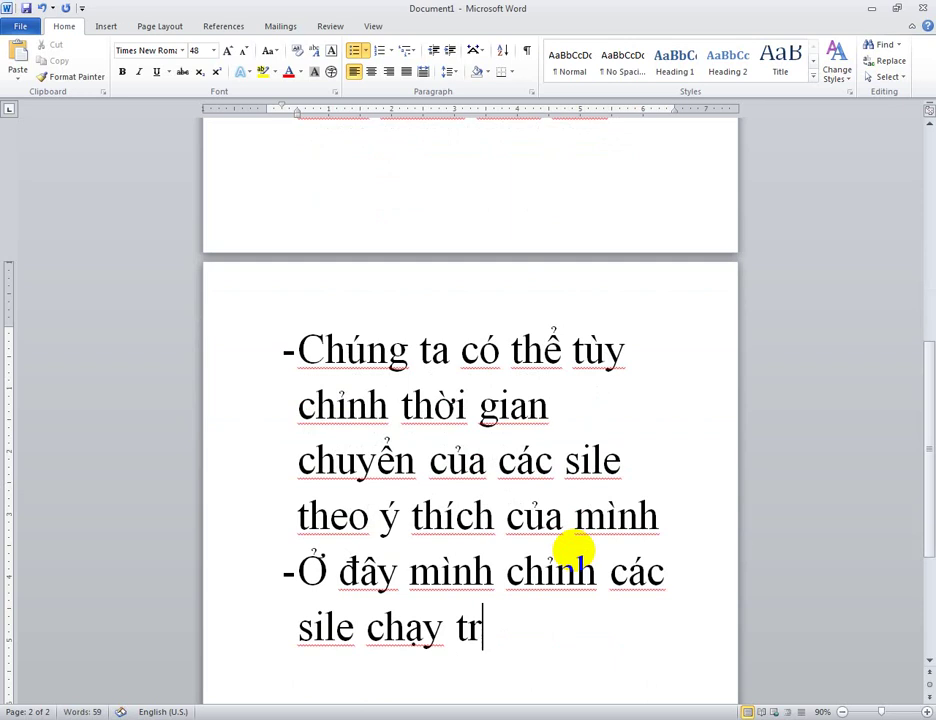
pyautogui.write('ong ph')
pyautogui.press('BackSpace')
pyautogui.press('BackSpace')
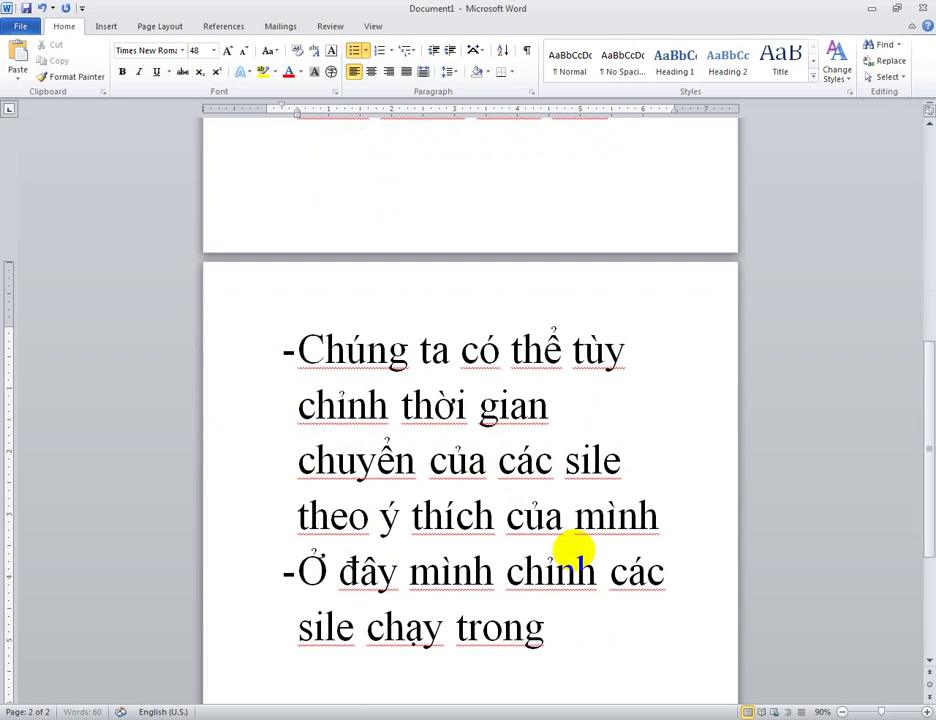
pyautogui.write('vp')
pyautogui.press('BackSpace')
pyautogui.write('ongf 10')
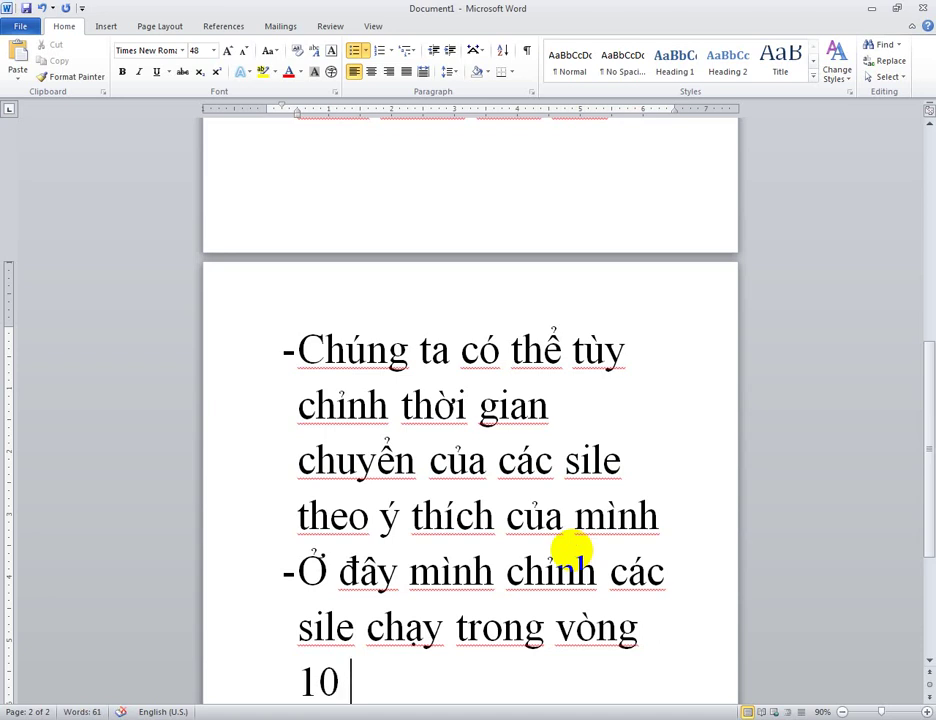
pyautogui.write('gia')
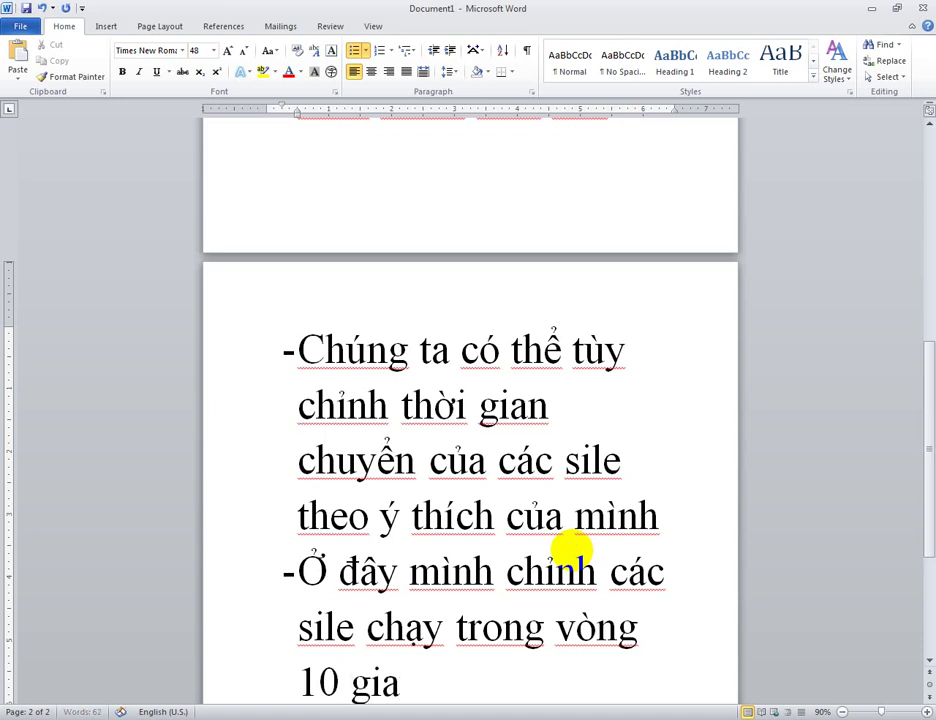
pyautogui.press('BackSpace')
pyautogui.write('ây.')
pyautogui.press('Return')
# - Add bullets on waiting for the video to save, checking the save folder, and 'Chúc các bạn thành công'
pyautogui.write('Và ')
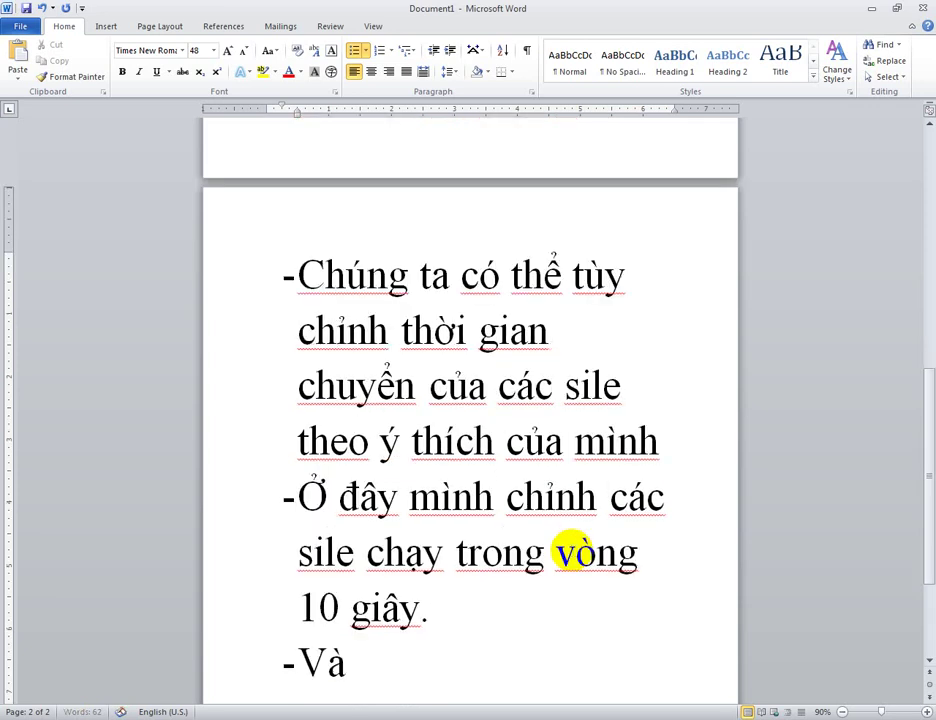
pyautogui.write('sau đo')
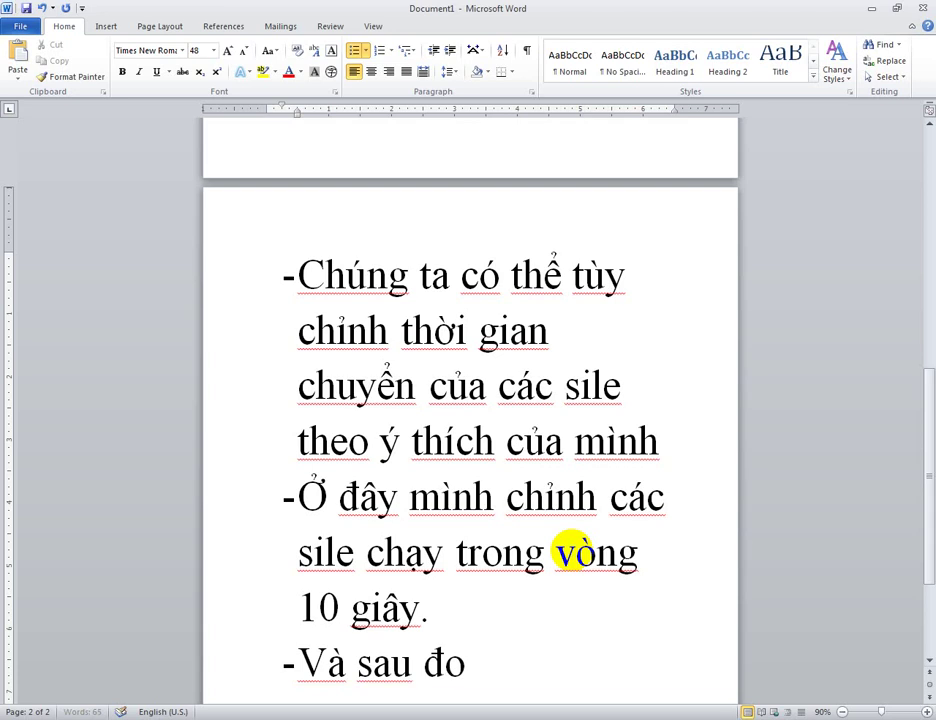
pyautogui.write('ó la')
pyautogui.write(' đ')
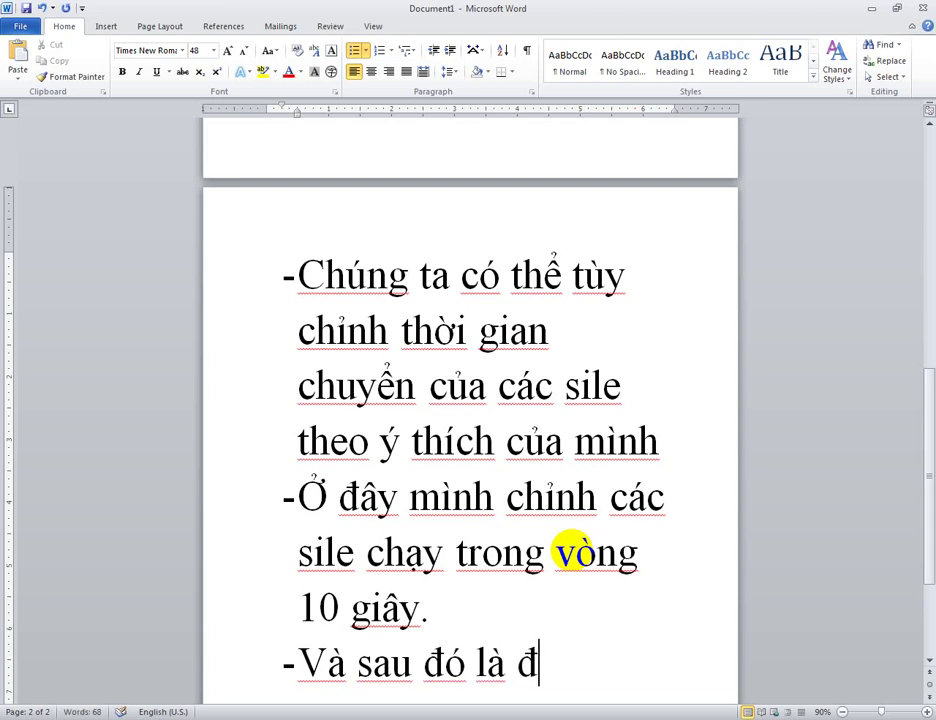
pyautogui.write('ơi vid')
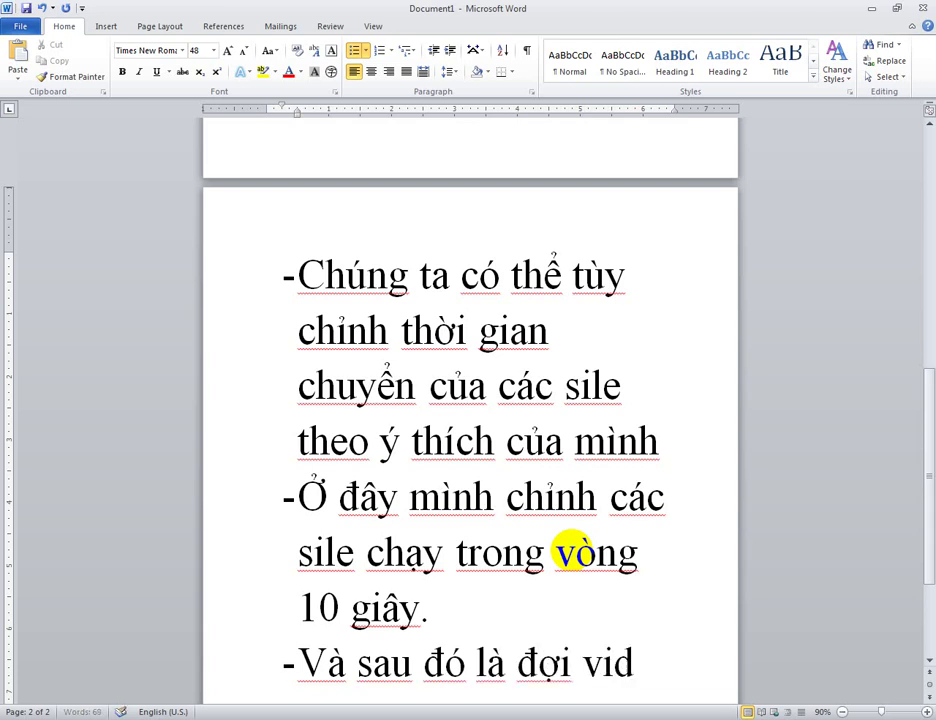
pyautogui.write('lư')
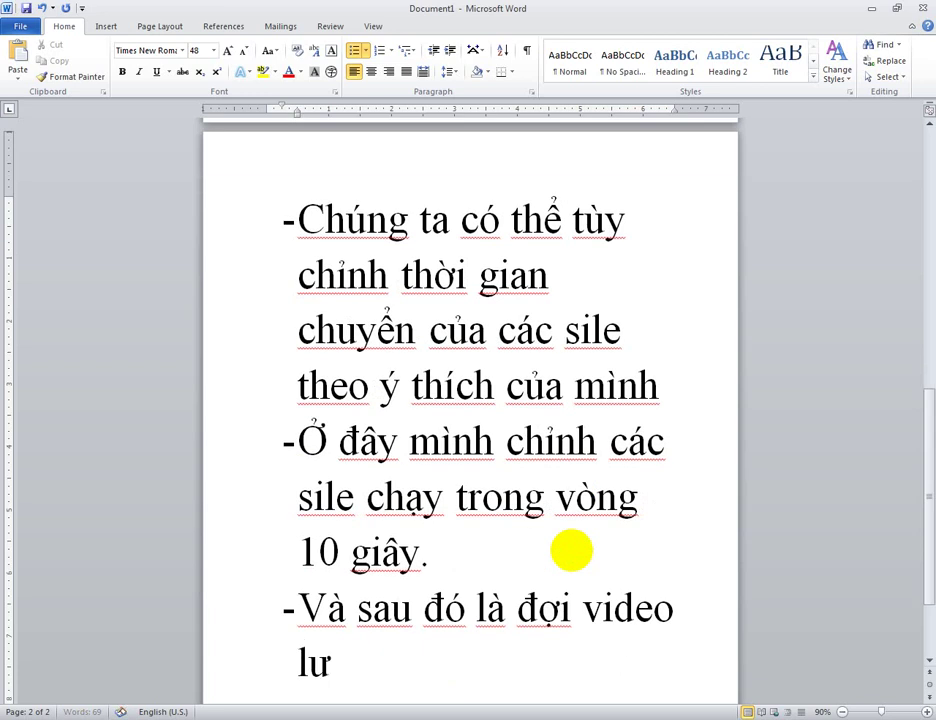
pyautogui.write('u xong')
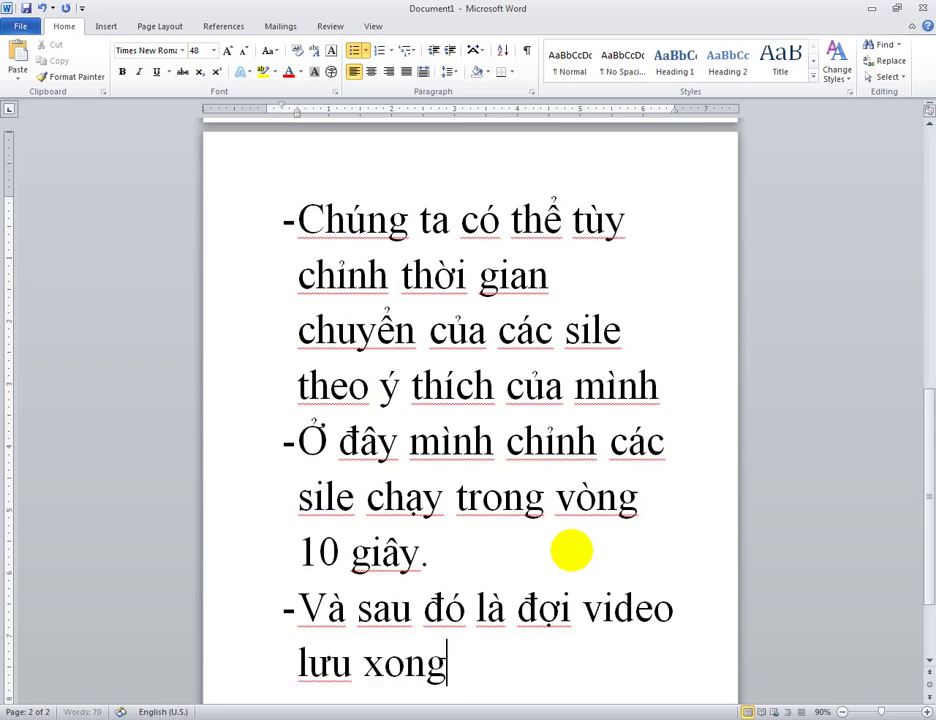
pyautogui.press('Return')
pyautogui.write('r')
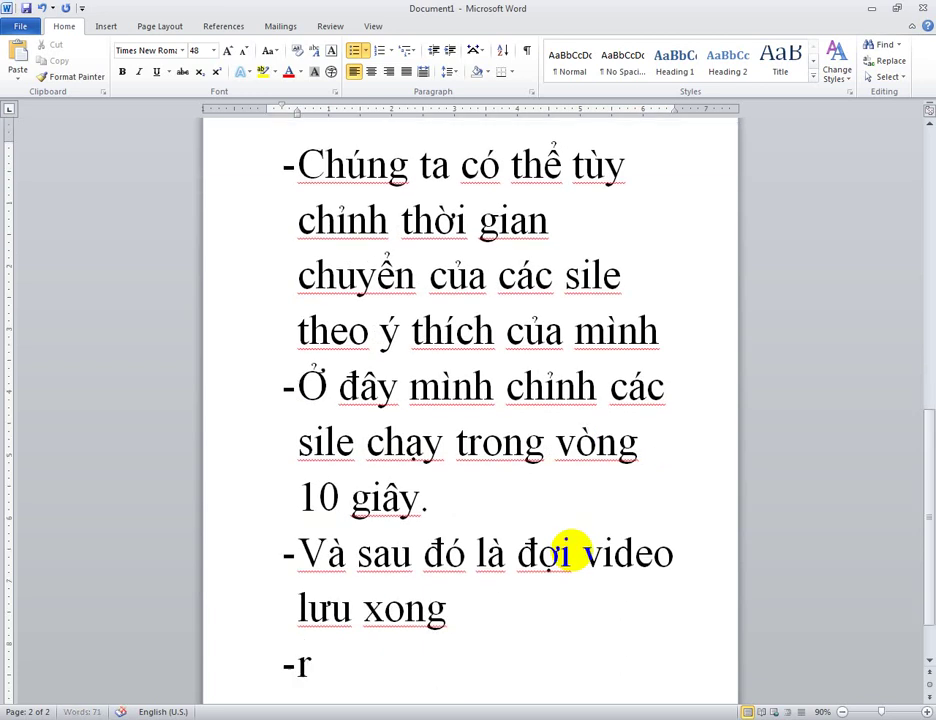
pyautogui.write('ồi kiêm ')
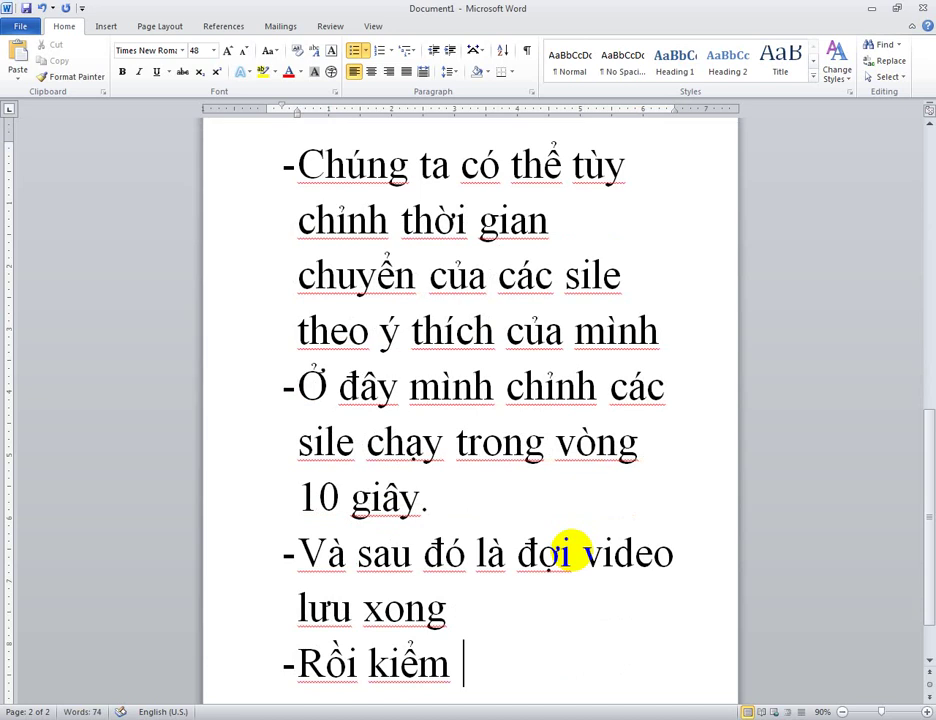
pyautogui.write('tra video')
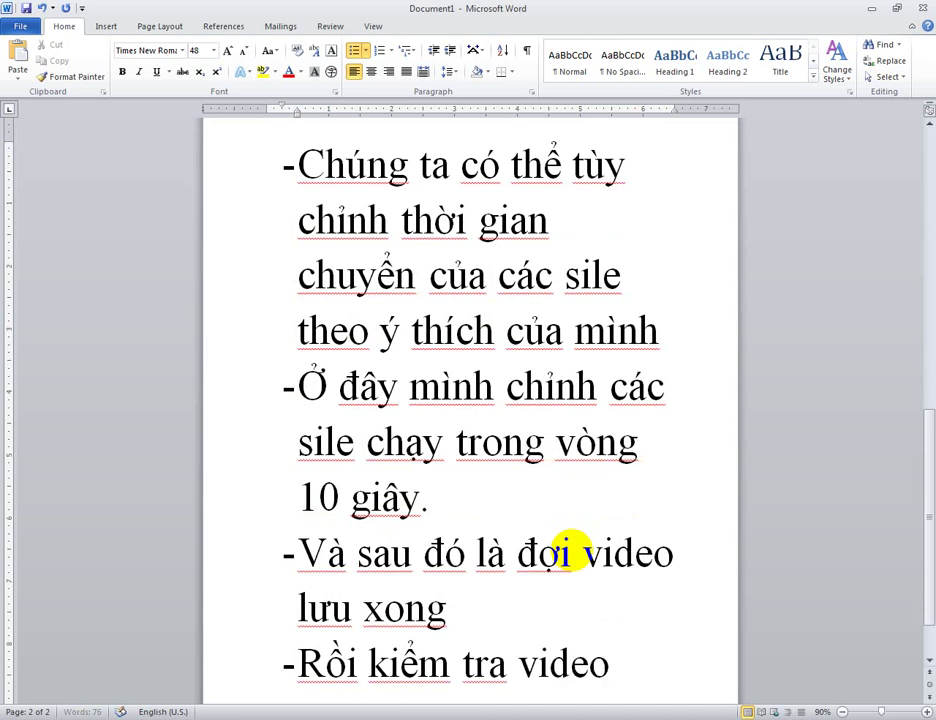
pyautogui.write(' ơ')
pyautogui.write(' thư muc m')
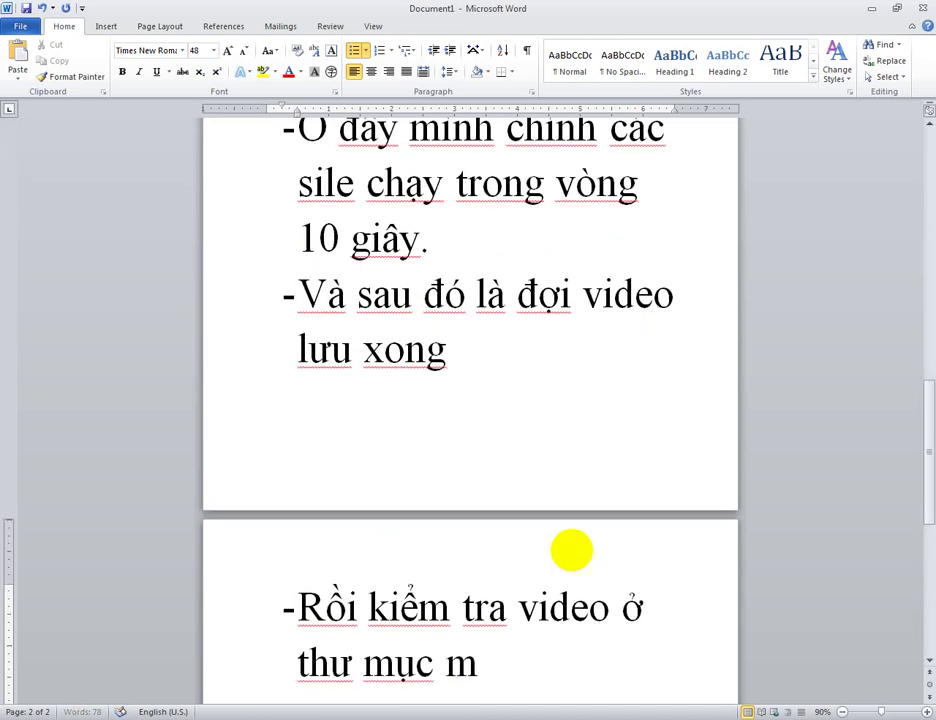
pyautogui.write('ình chọn ')
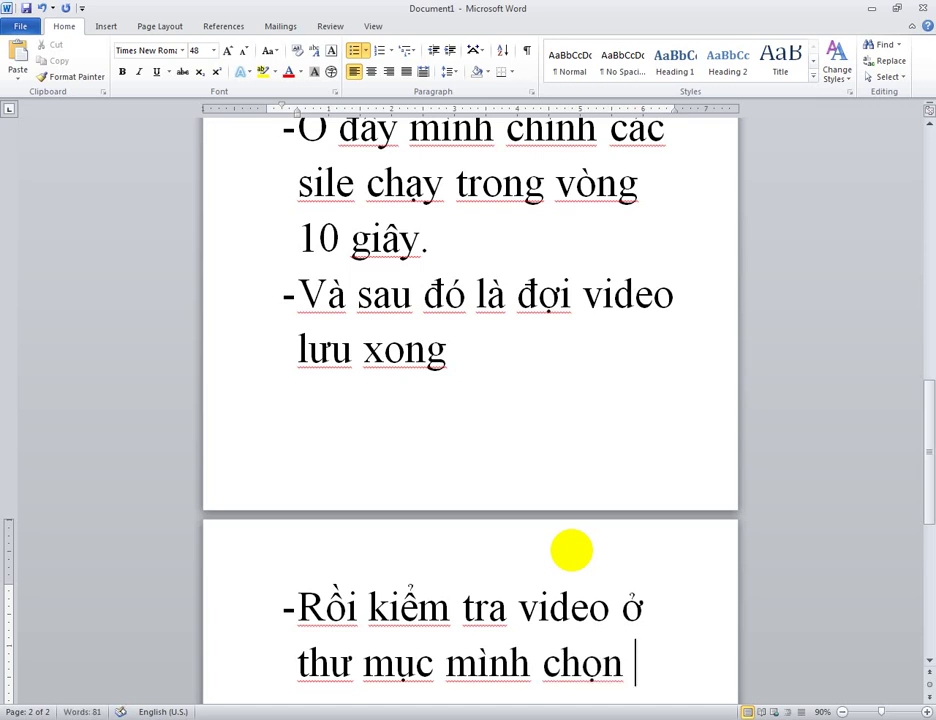
pyautogui.write('lưu')
pyautogui.press('Return')
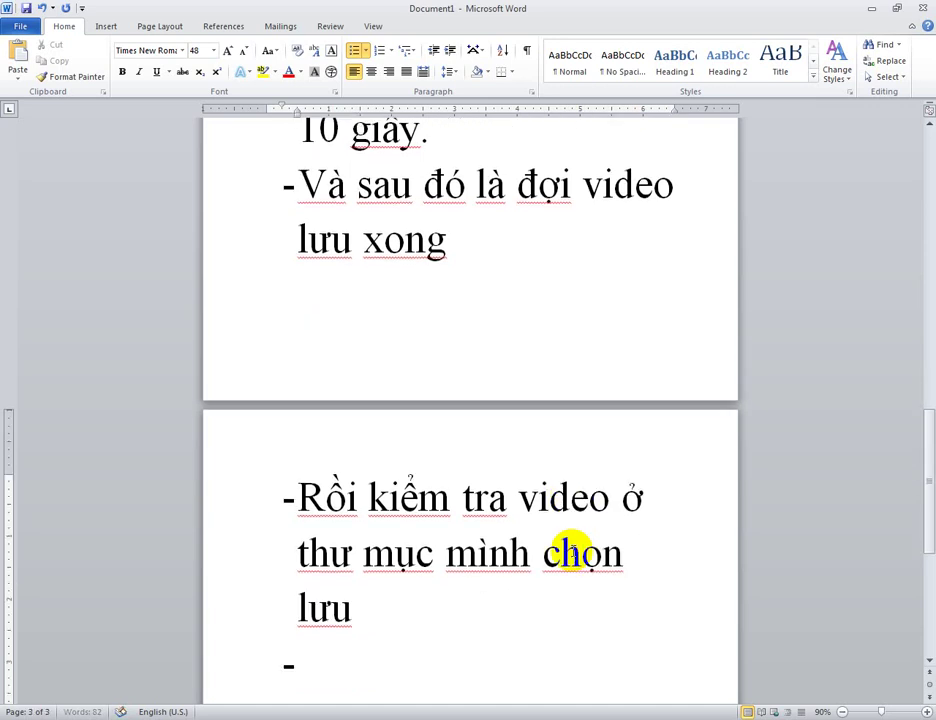
pyautogui.write('Chuúc')
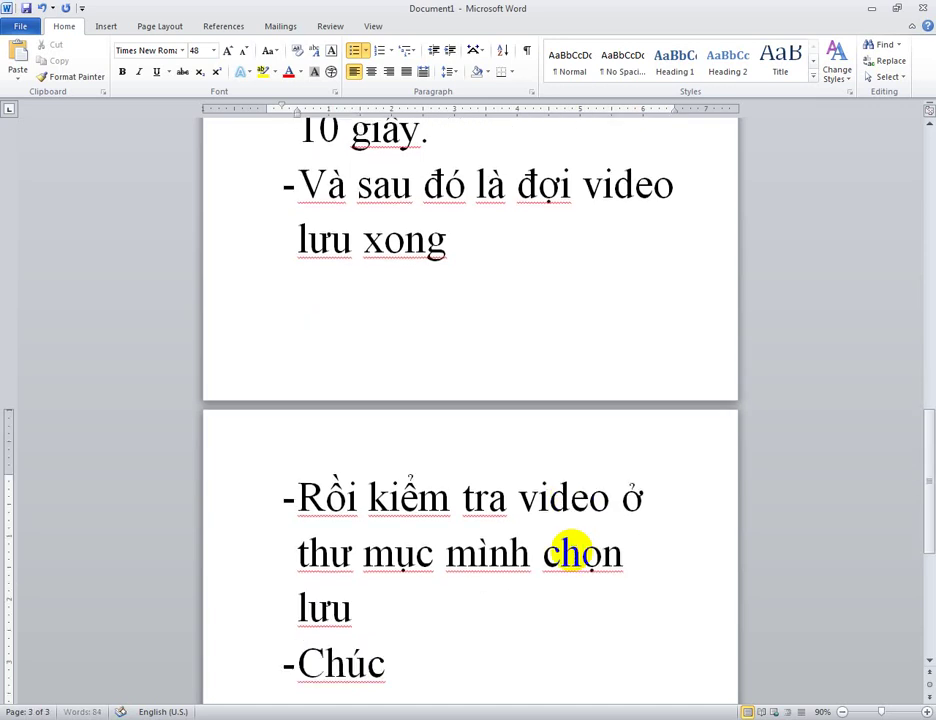
pyautogui.write(' a')
pyautogui.press('BackSpace')
pyautogui.press('BackSpace')
pyautogui.write('các bạn t')
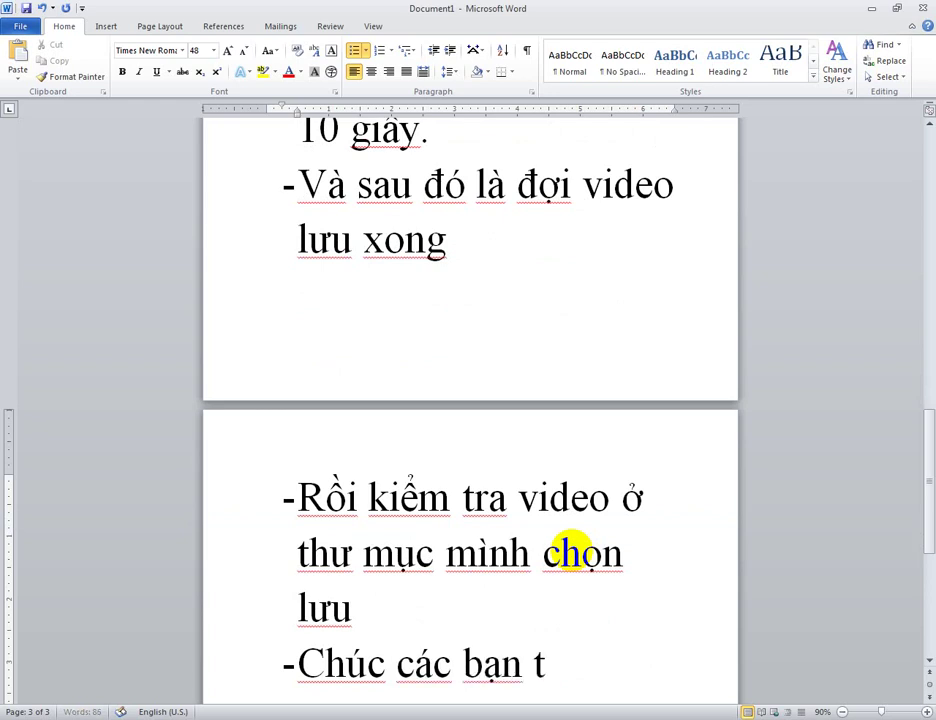
pyautogui.write('hanh công')
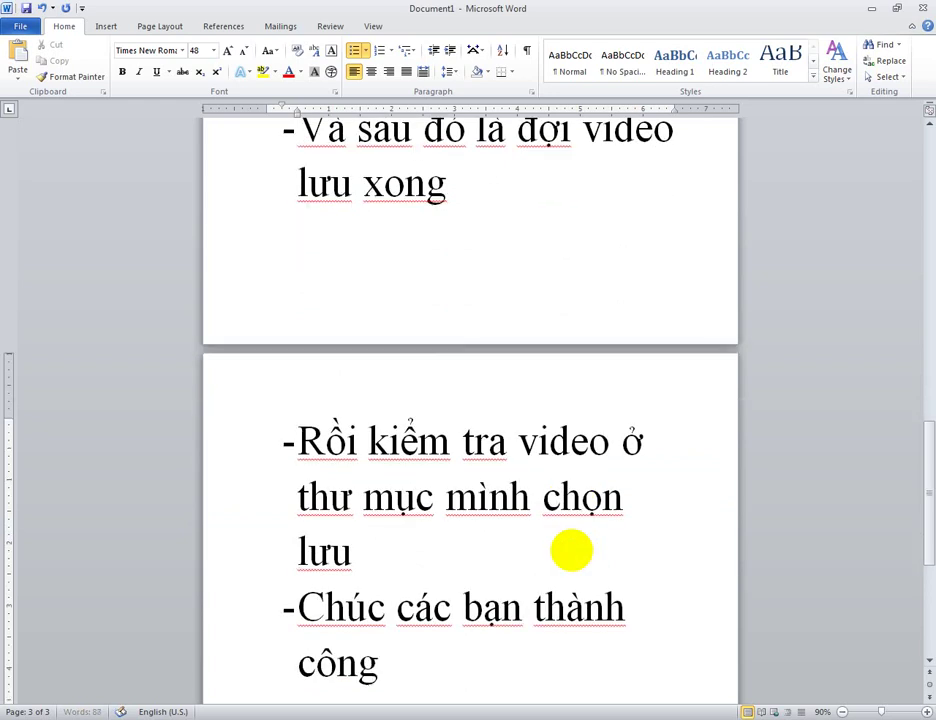
# - Minimize PowerPoint and Word to show the desktop
pyautogui.click(522, 719)
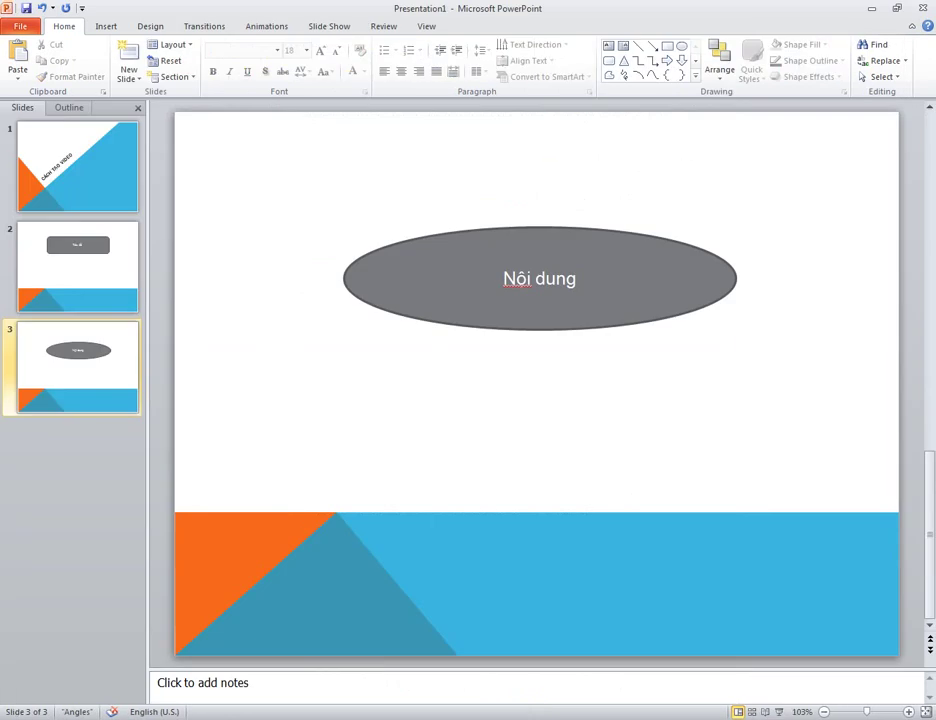
pyautogui.click(872, 10)
pyautogui.click(872, 10)
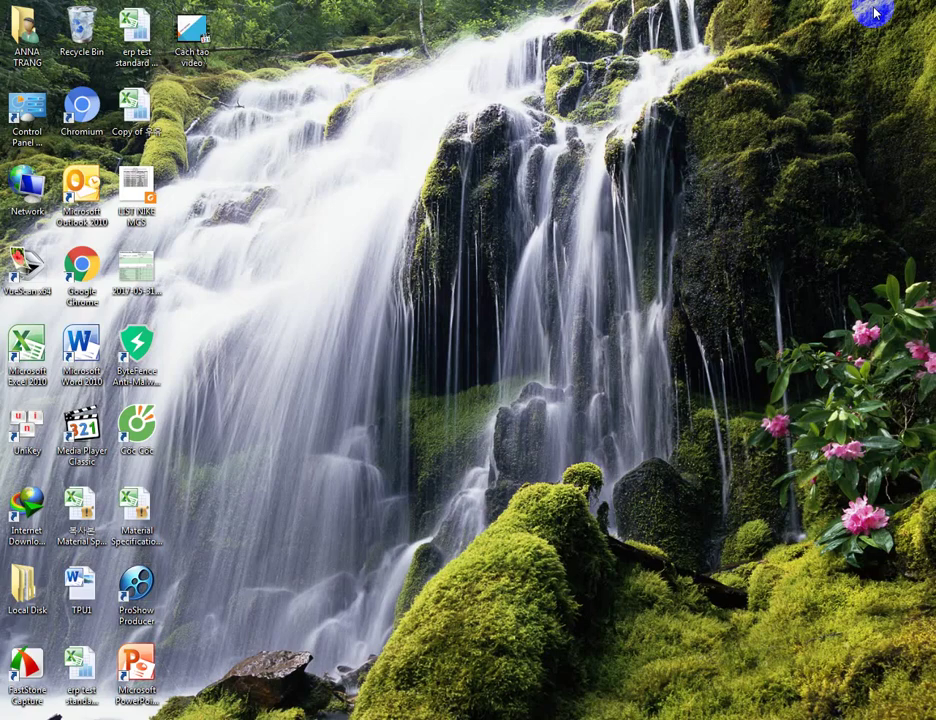
pyautogui.doubleClick(205, 45)
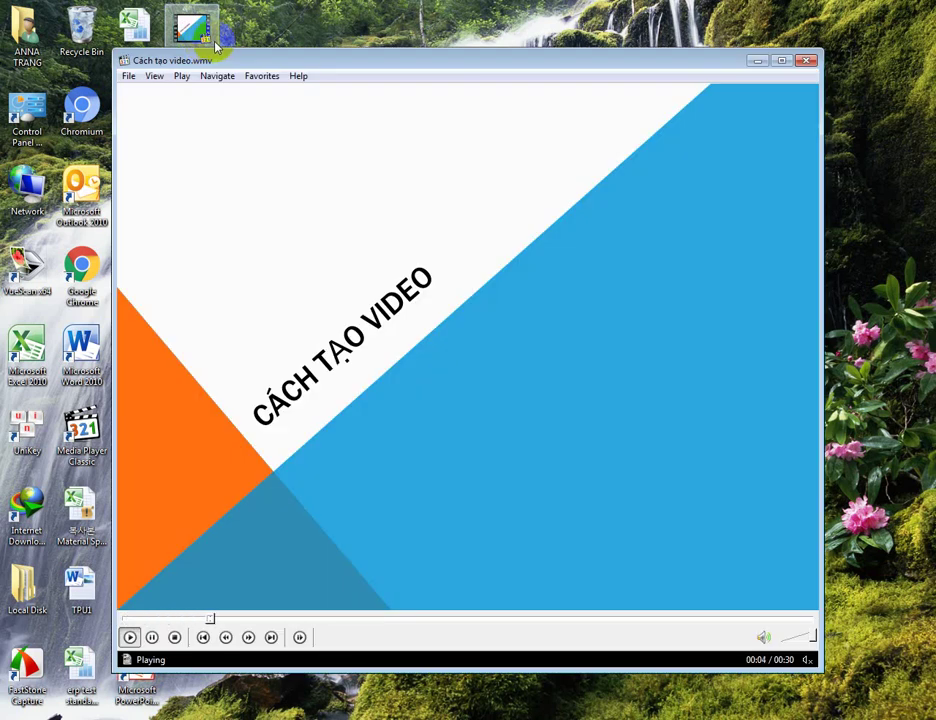
pyautogui.click(809, 62)
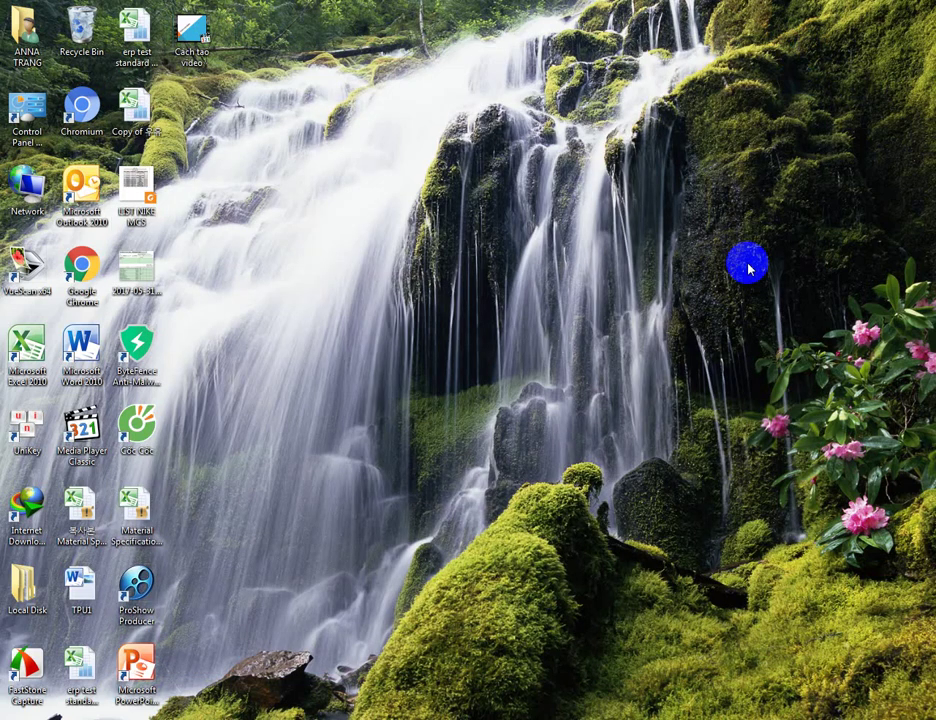